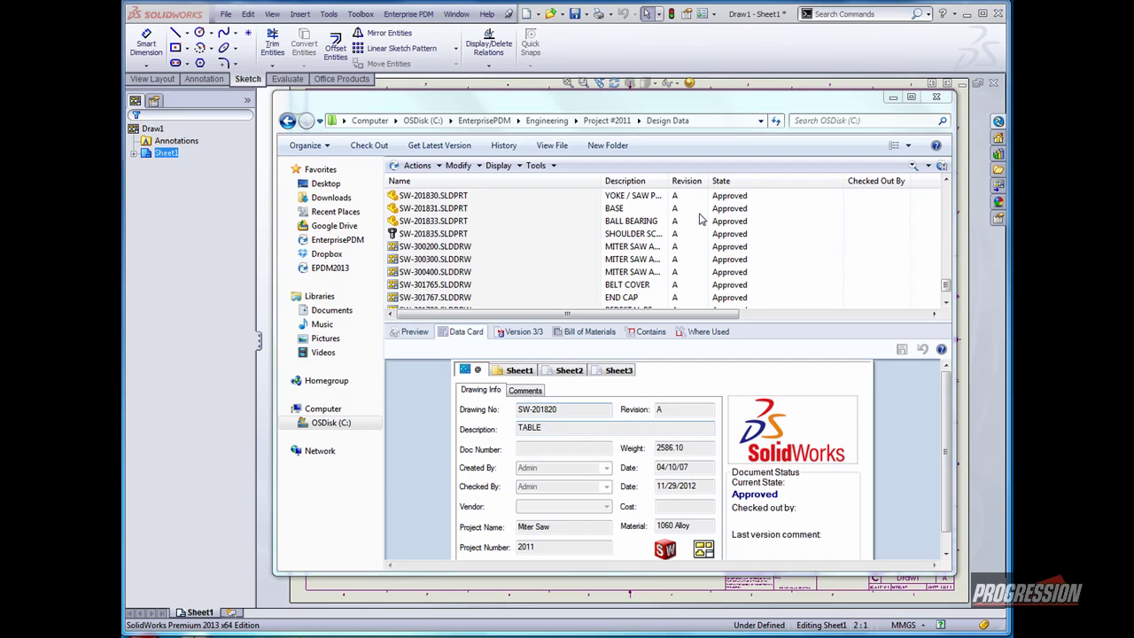
left_click(741, 55)
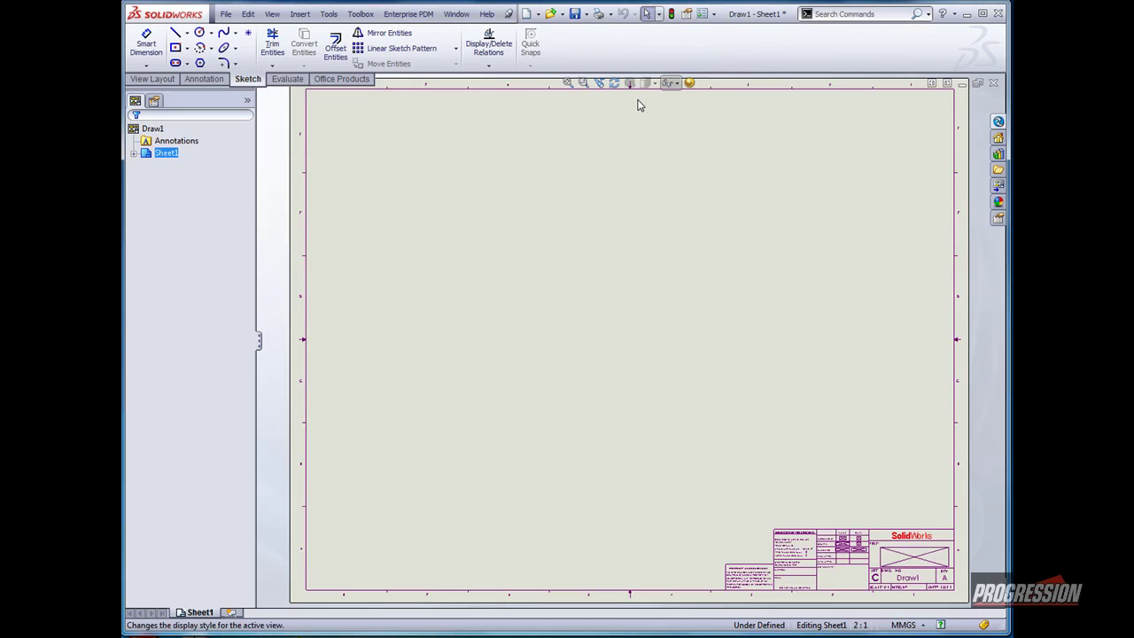
scroll(847, 553, "down", 2)
scroll(846, 554, "down", 4)
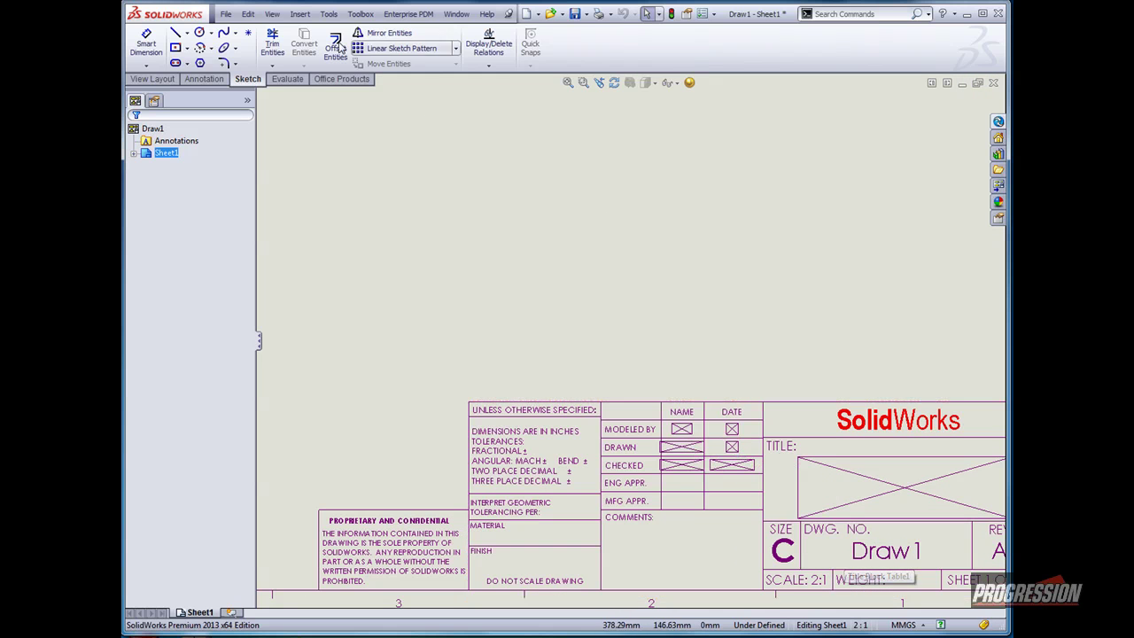
left_click(226, 16)
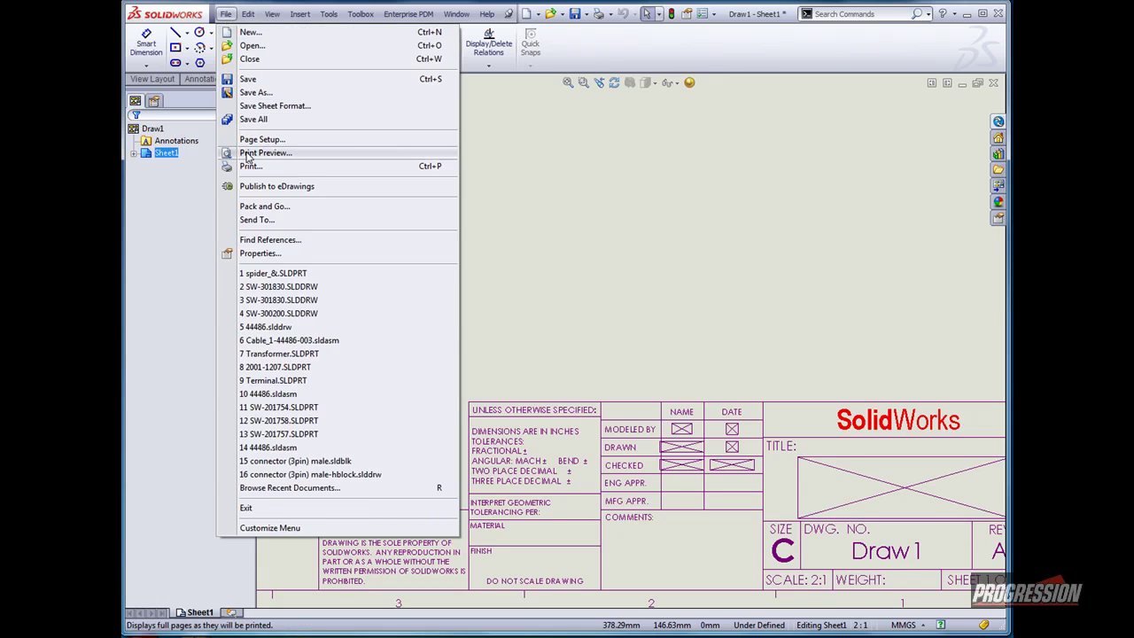
left_click(259, 255)
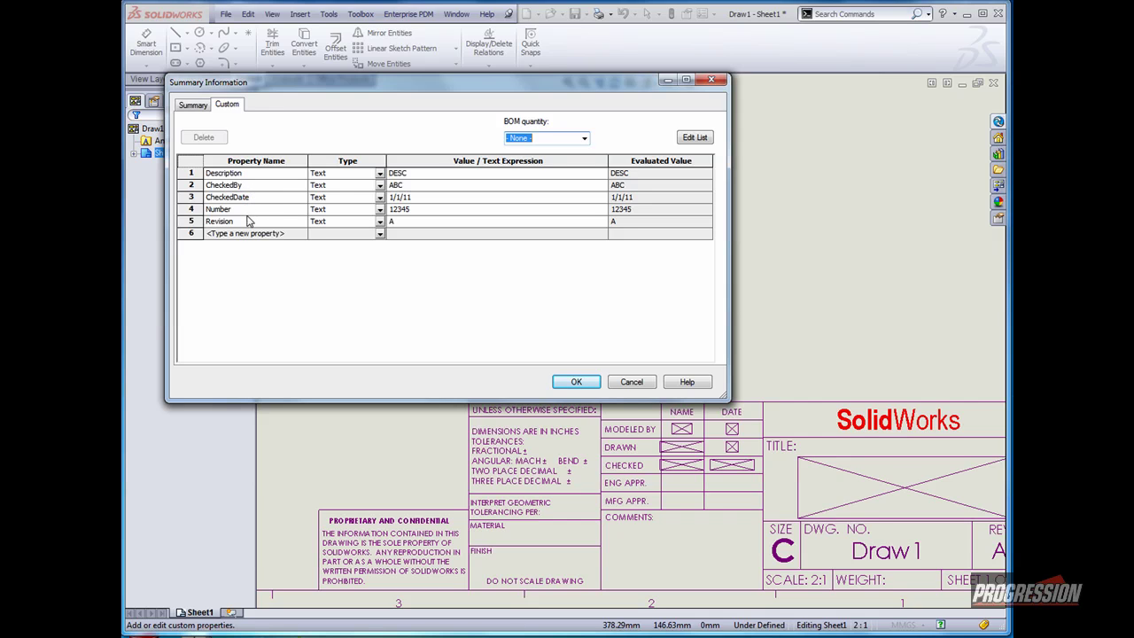
left_click(574, 382)
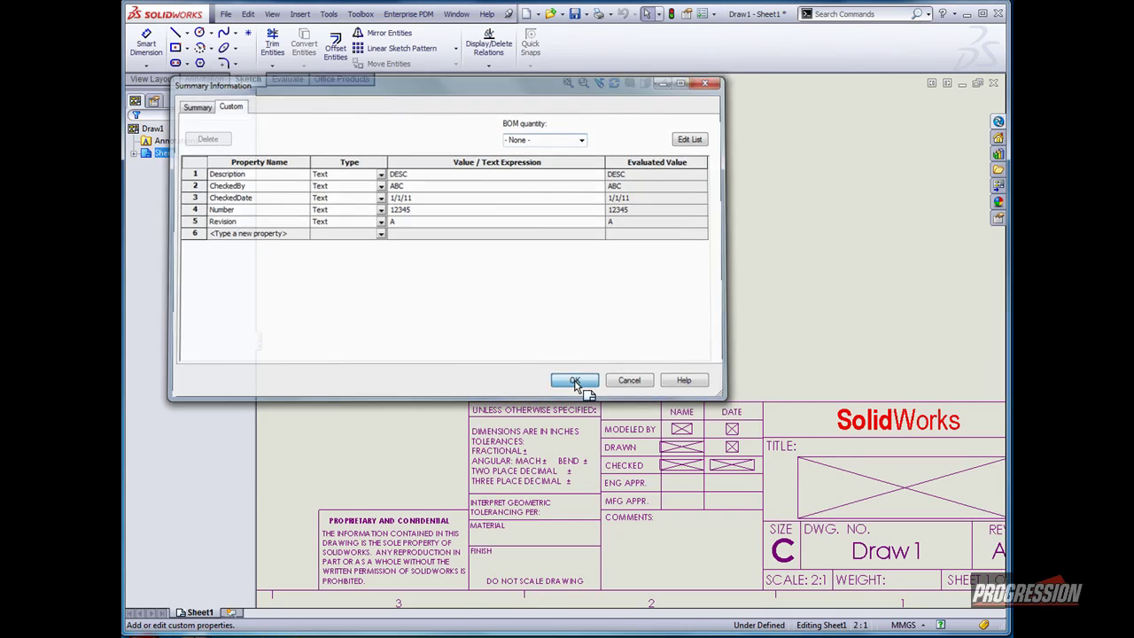
Edit the sheet format and link the Checked name note to the CheckedBy property
right_click(669, 289)
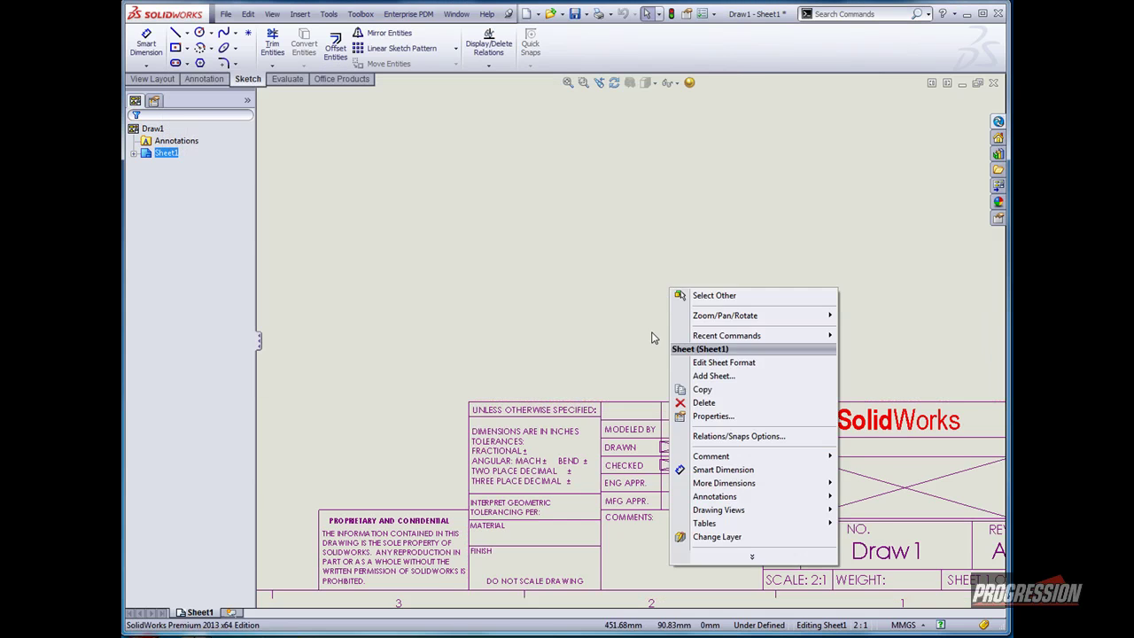
left_click(714, 362)
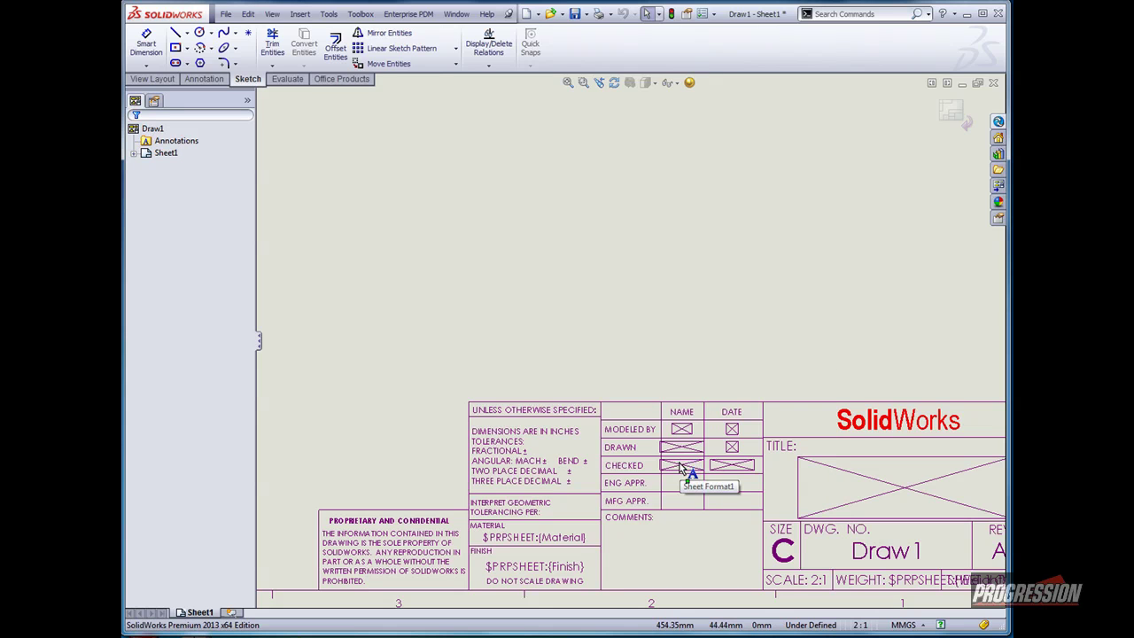
double_click(682, 467)
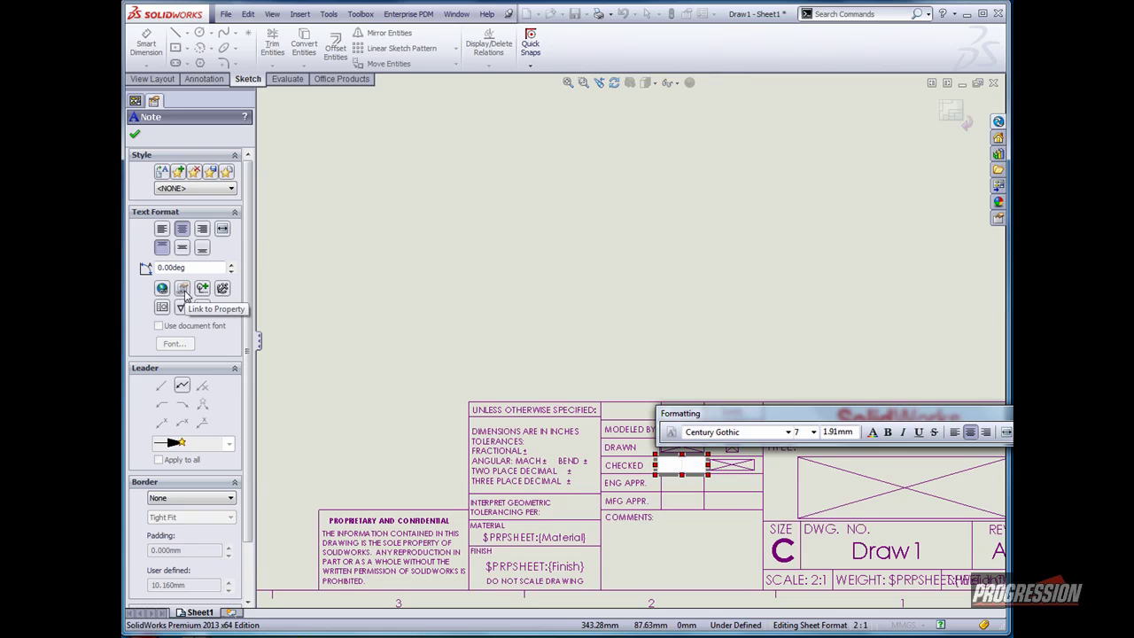
left_click(182, 289)
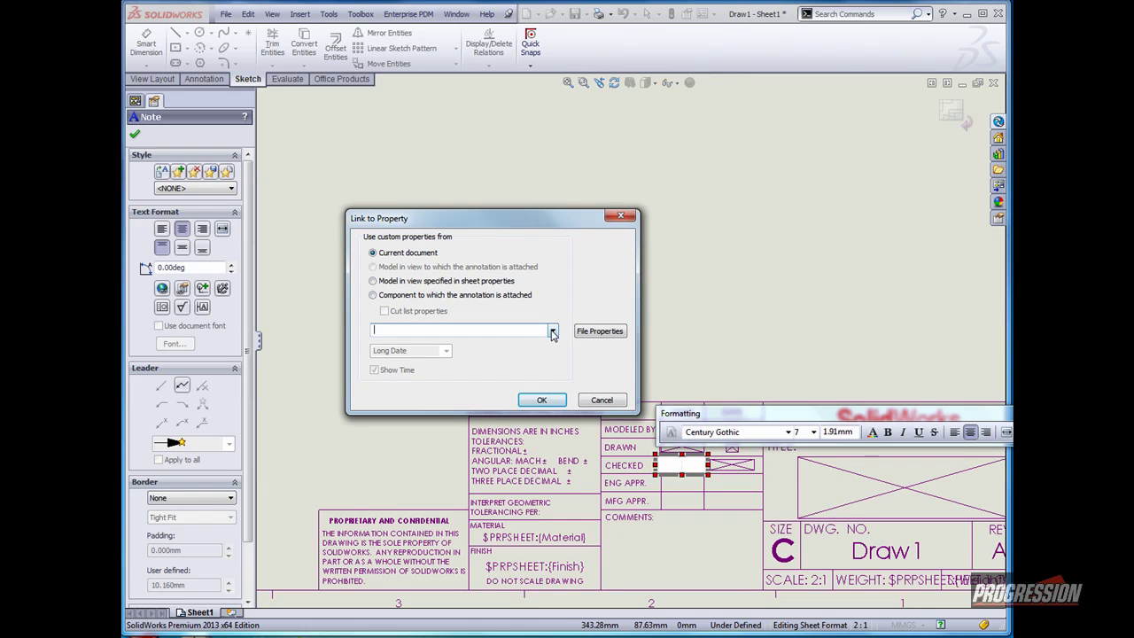
left_click(553, 331)
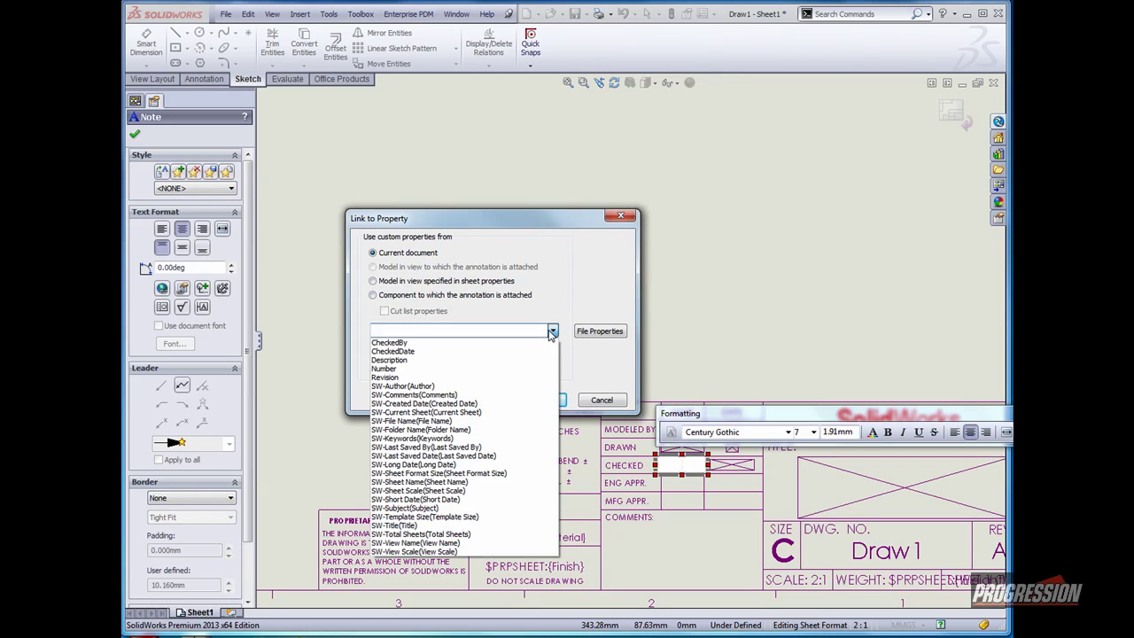
left_click(506, 343)
left_click(542, 399)
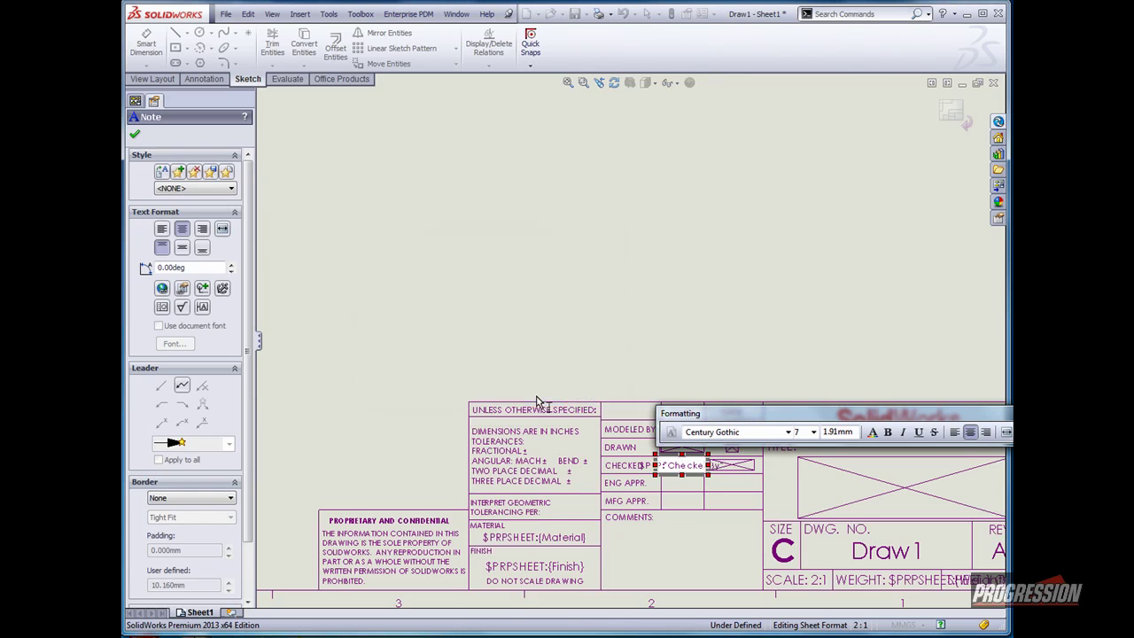
left_click(729, 465)
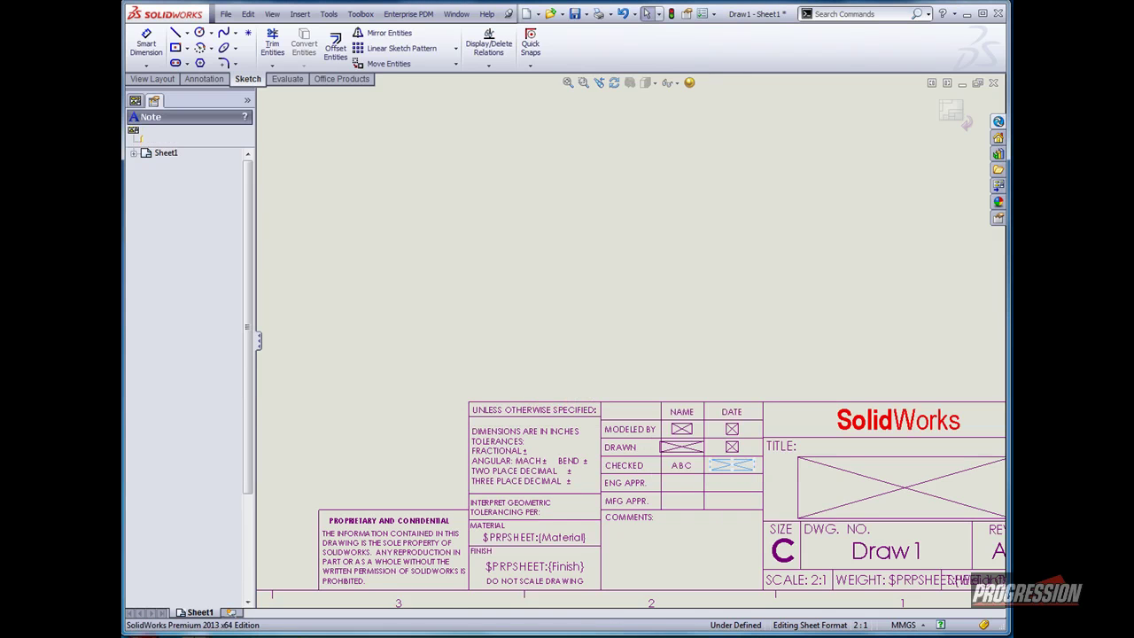
Link a note in the Checked date cell to the CheckedDate property
left_click(731, 465)
left_click(182, 288)
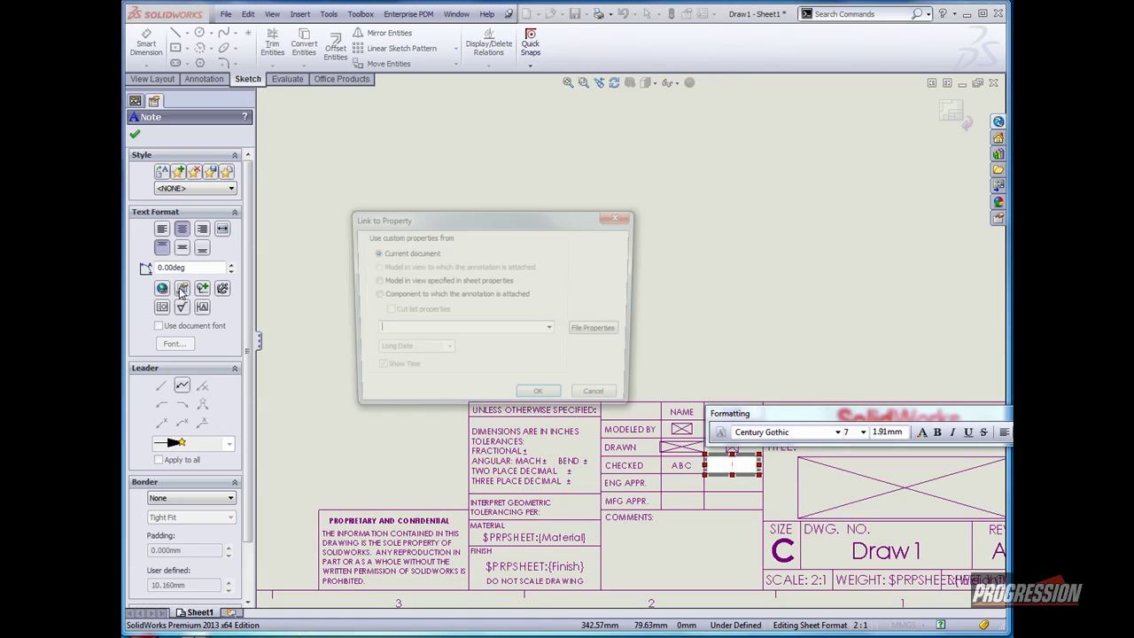
left_click(552, 330)
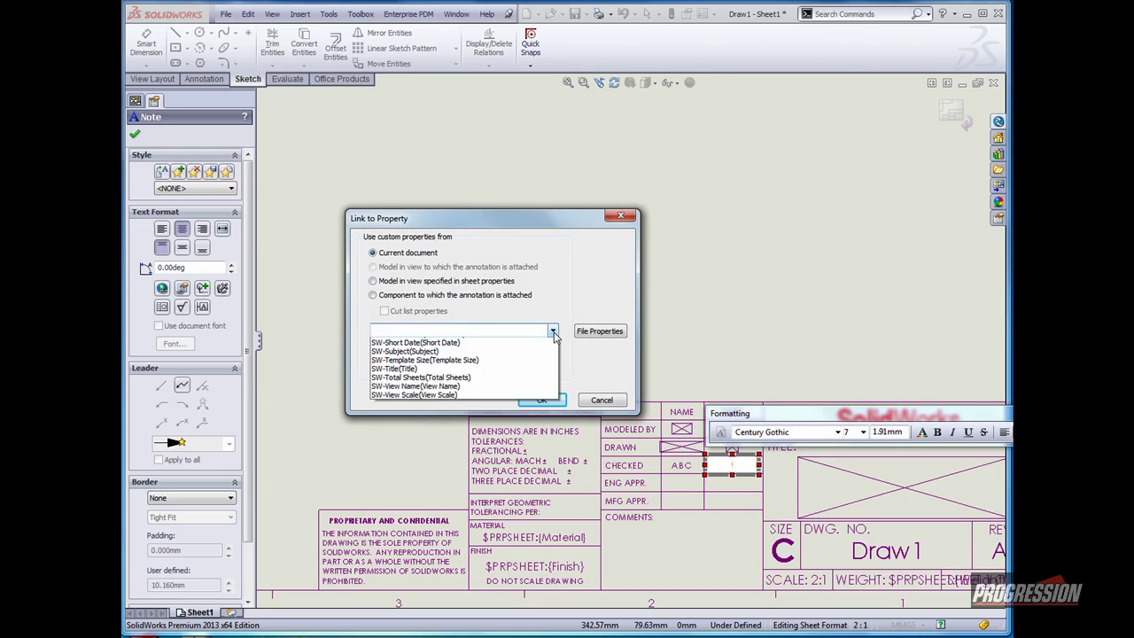
left_click(437, 355)
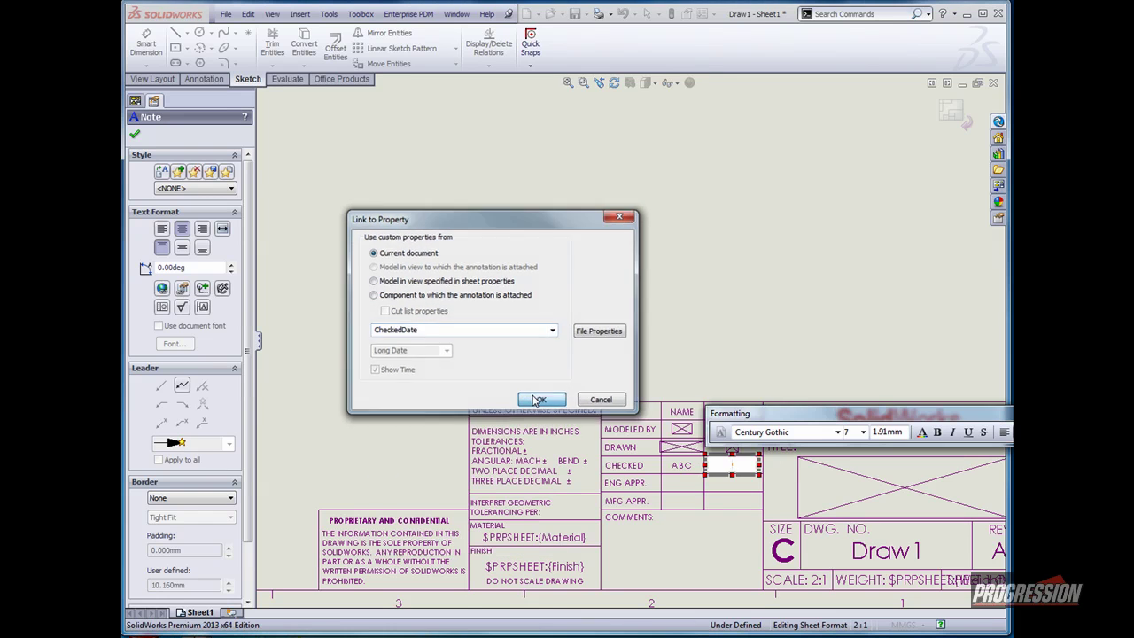
left_click(539, 400)
left_click(908, 496)
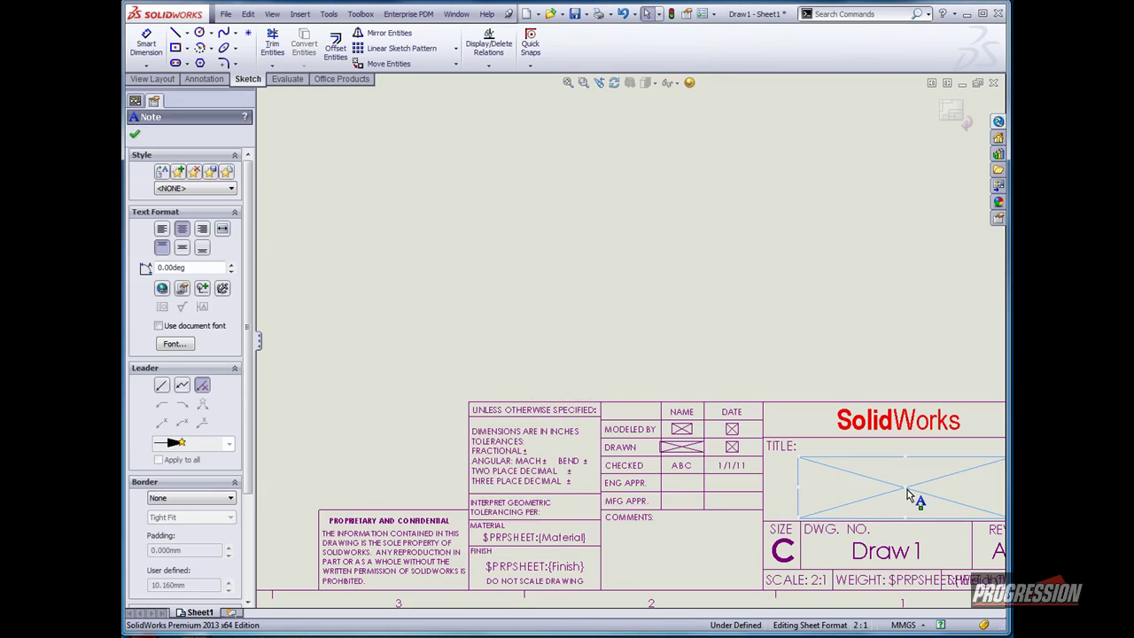
Link a note in the Title area to the Description property
left_click(907, 496)
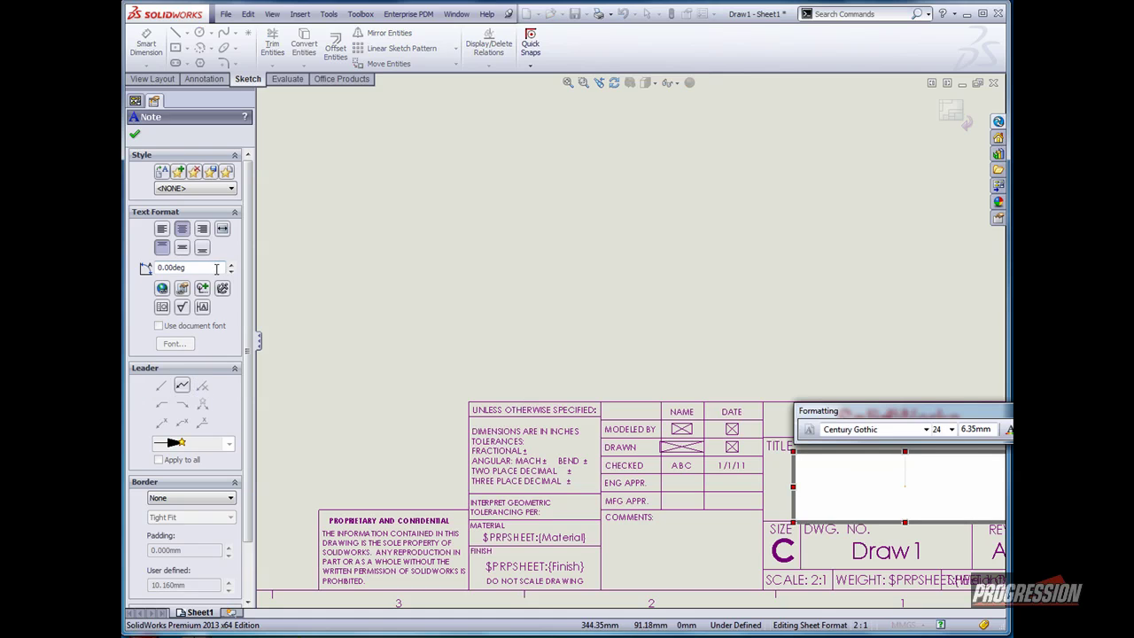
left_click(183, 289)
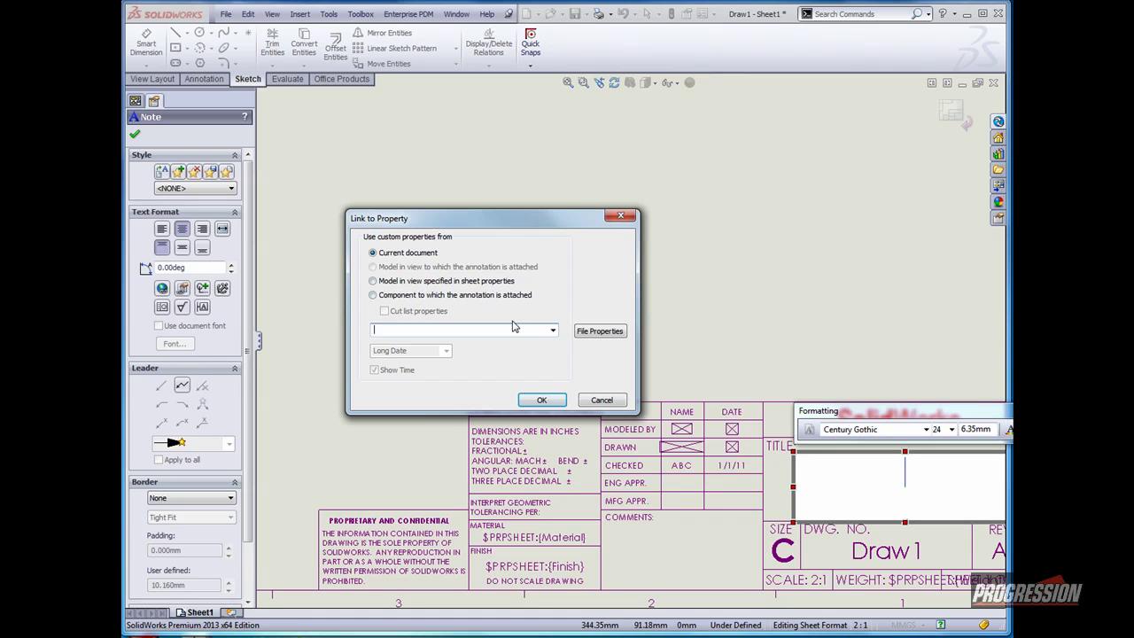
left_click(552, 329)
left_click(437, 364)
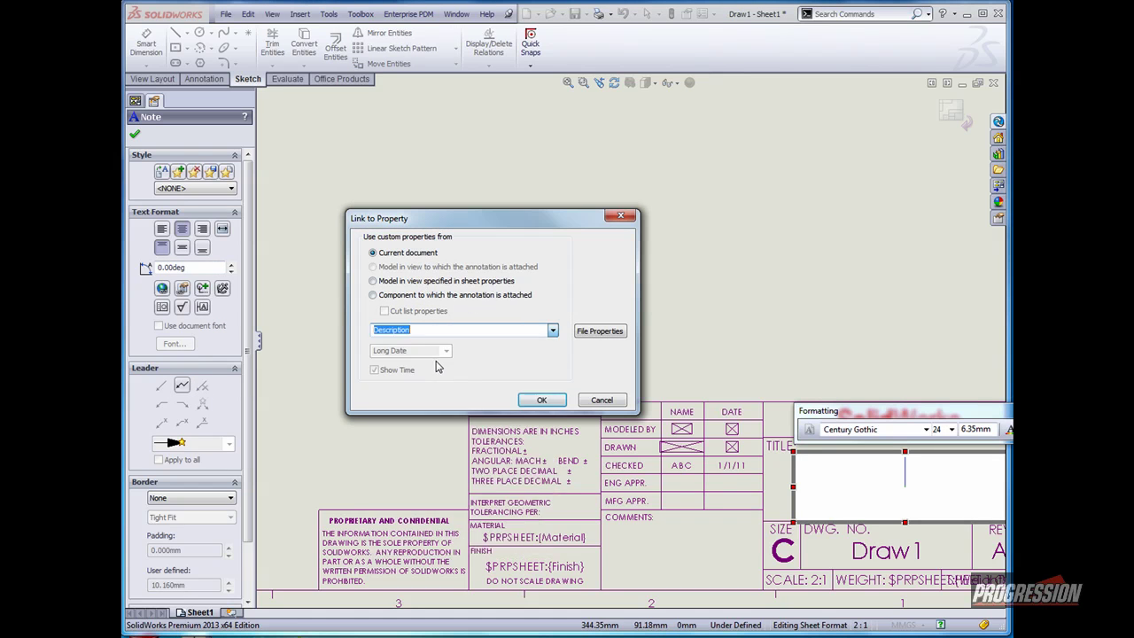
left_click(541, 399)
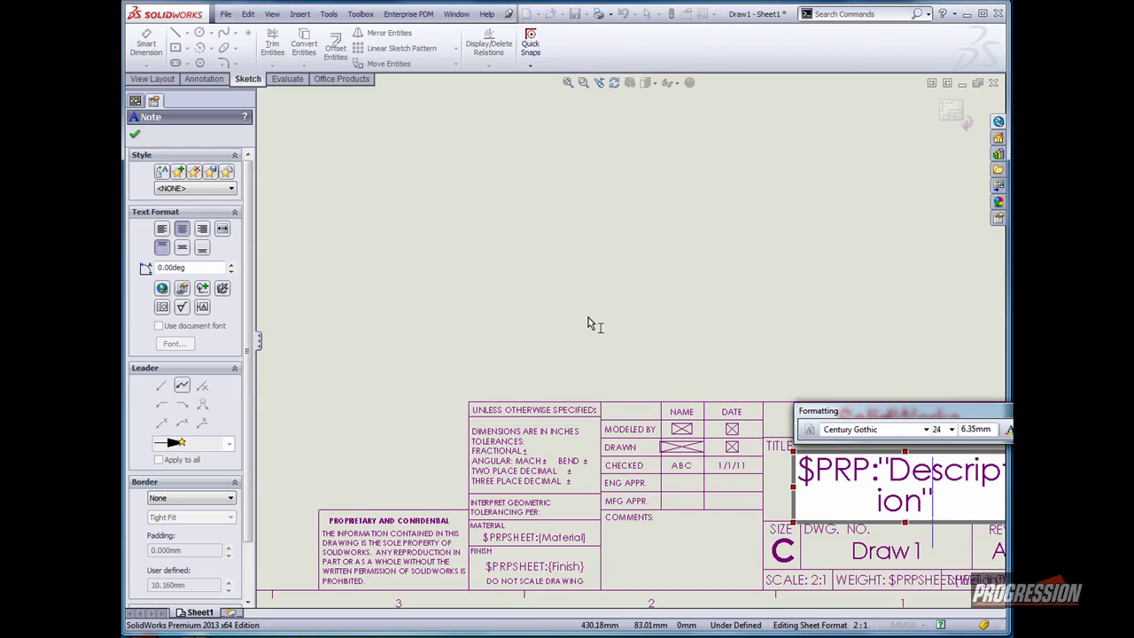
key("Escape")
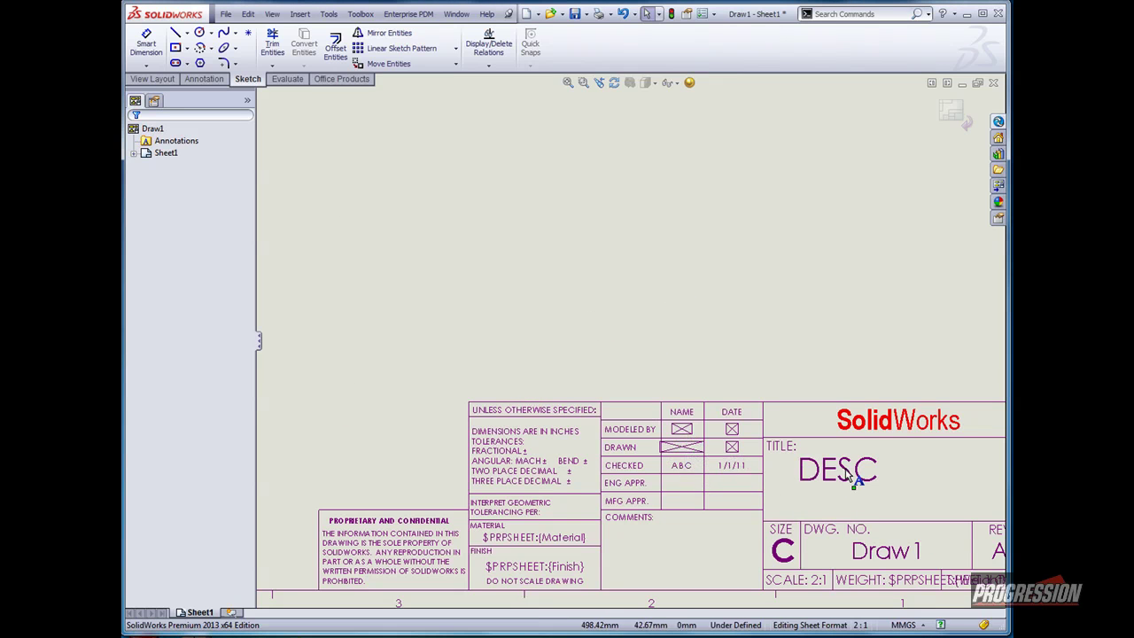
Exit the sheet format and open the drawing's custom properties
left_click(953, 115)
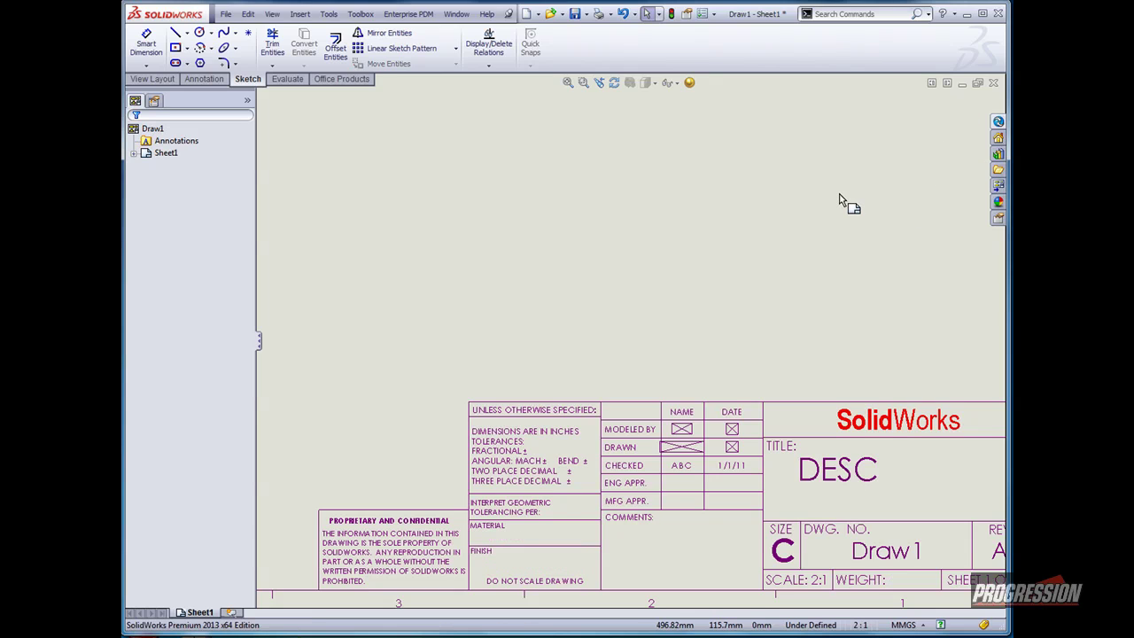
left_click(743, 241)
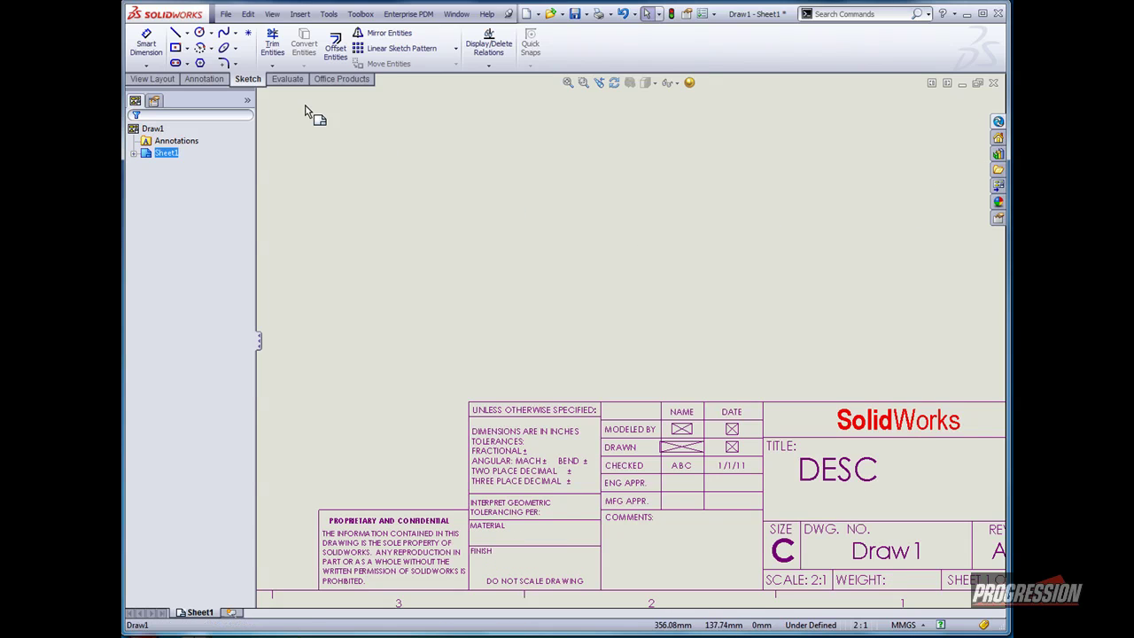
left_click(226, 15)
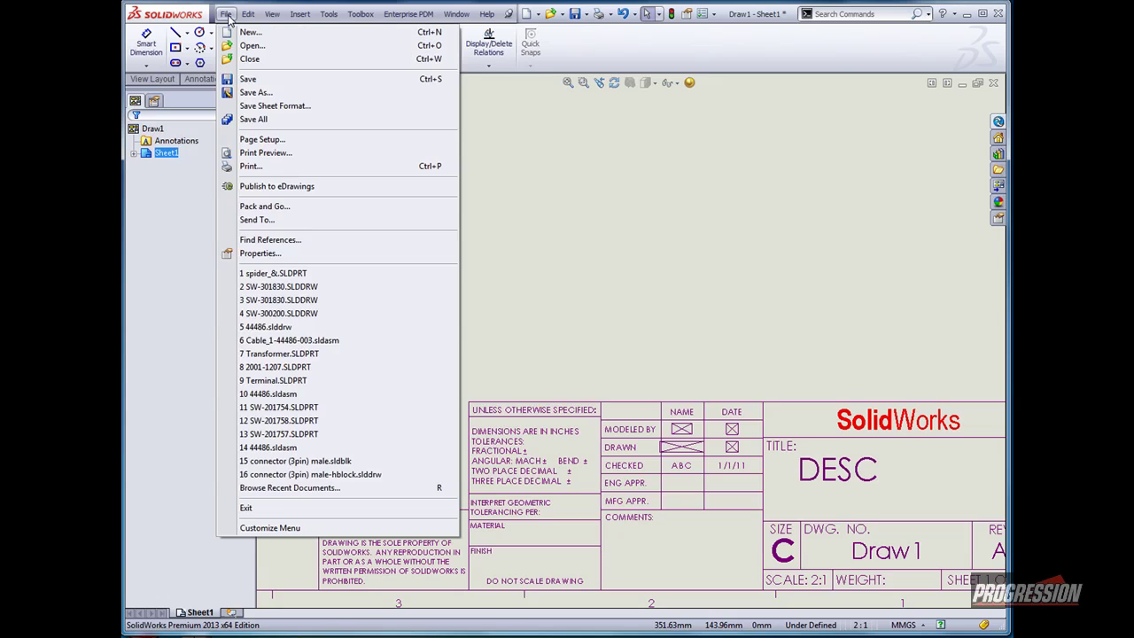
left_click(256, 258)
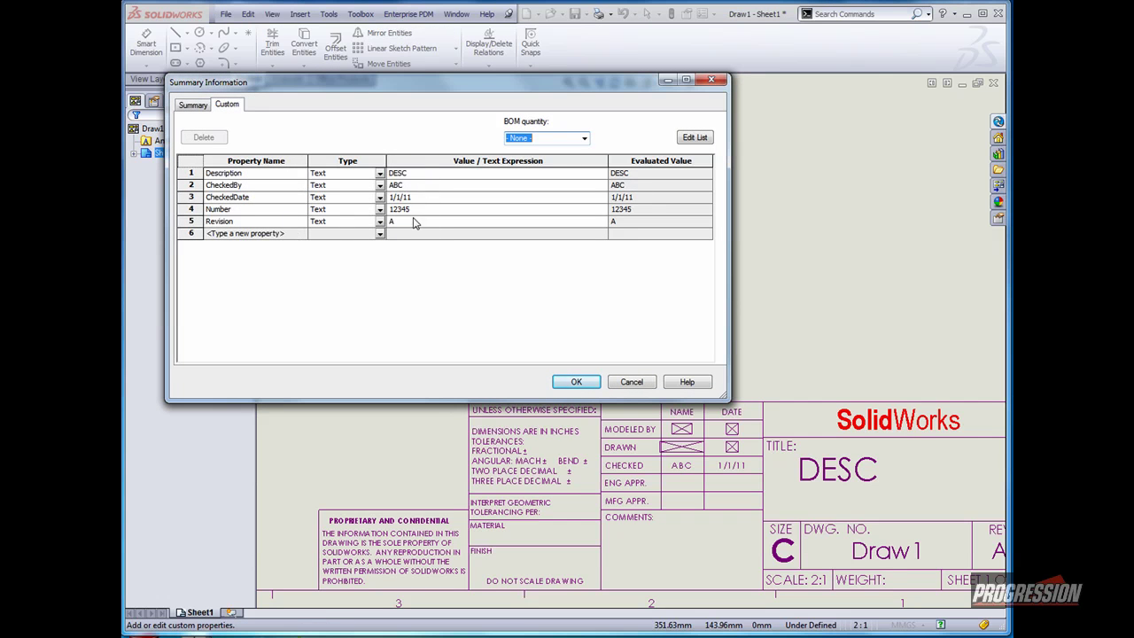
Clear the Description, CheckedBy, CheckedDate and Number values and apply the changes
left_click(423, 175)
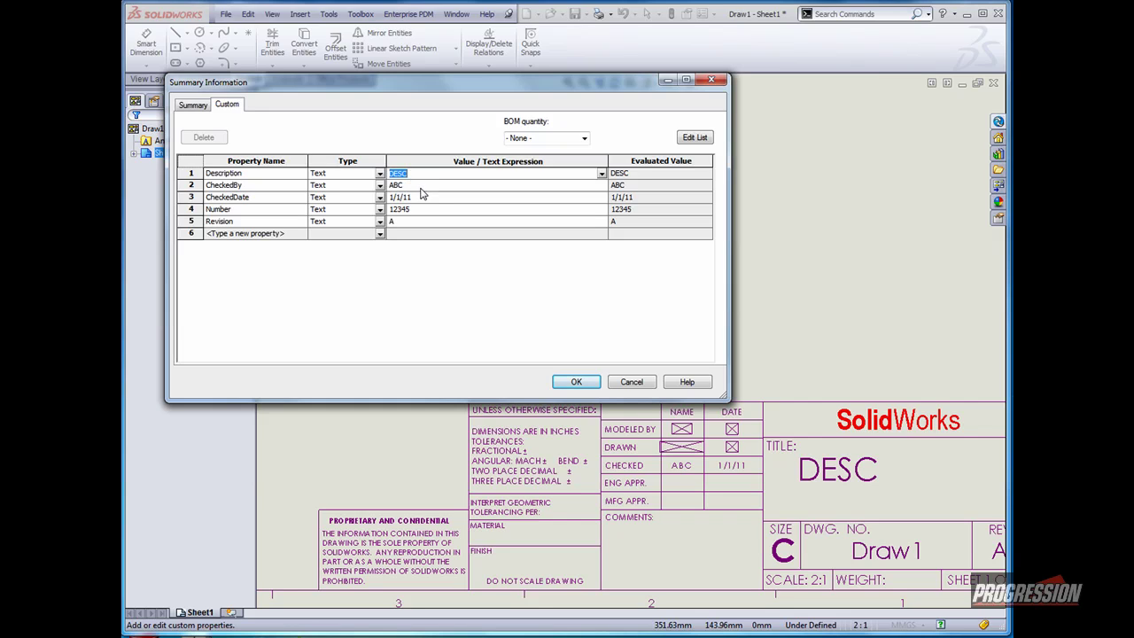
left_click(411, 187)
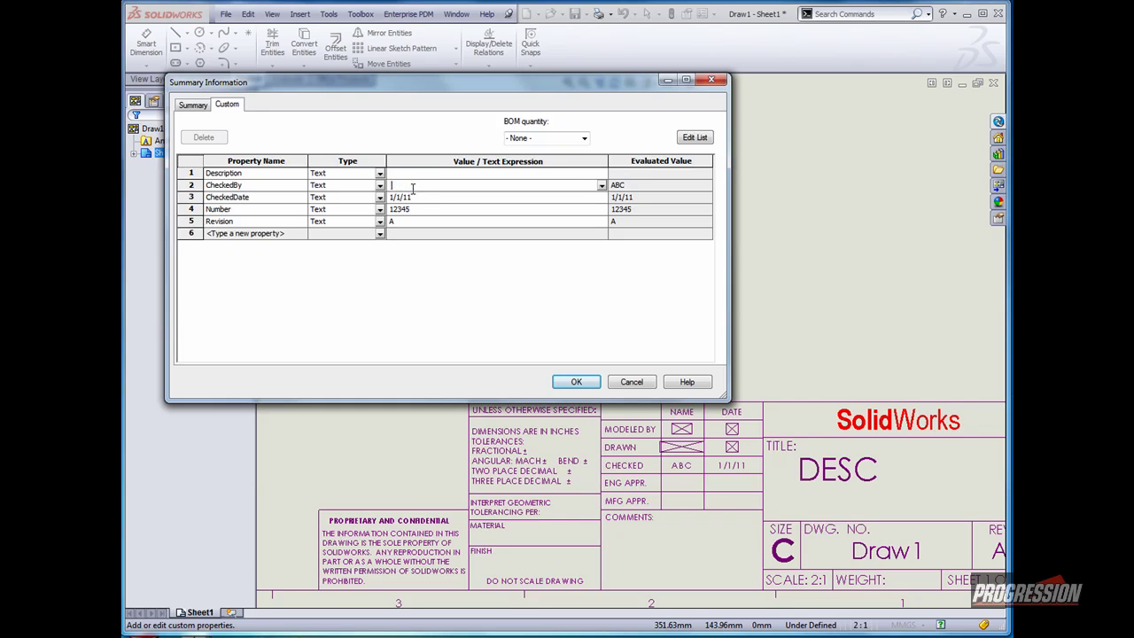
left_click(417, 197)
key("Delete")
left_click(414, 211)
key("Delete")
left_click(576, 382)
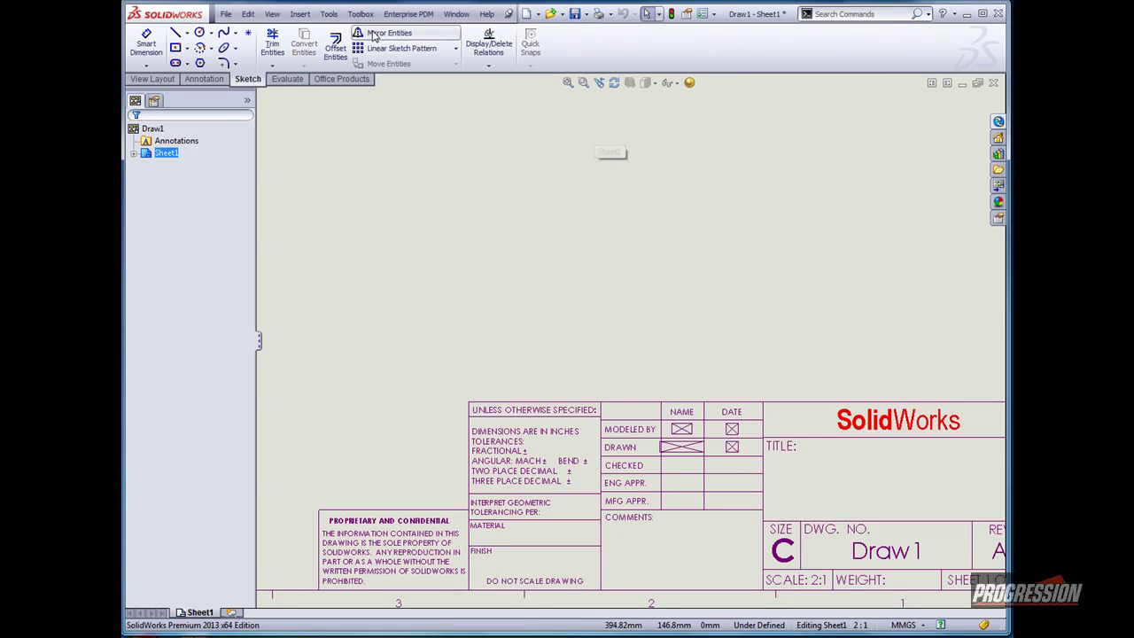
Start saving the sheet format to a file, then cancel it
left_click(226, 15)
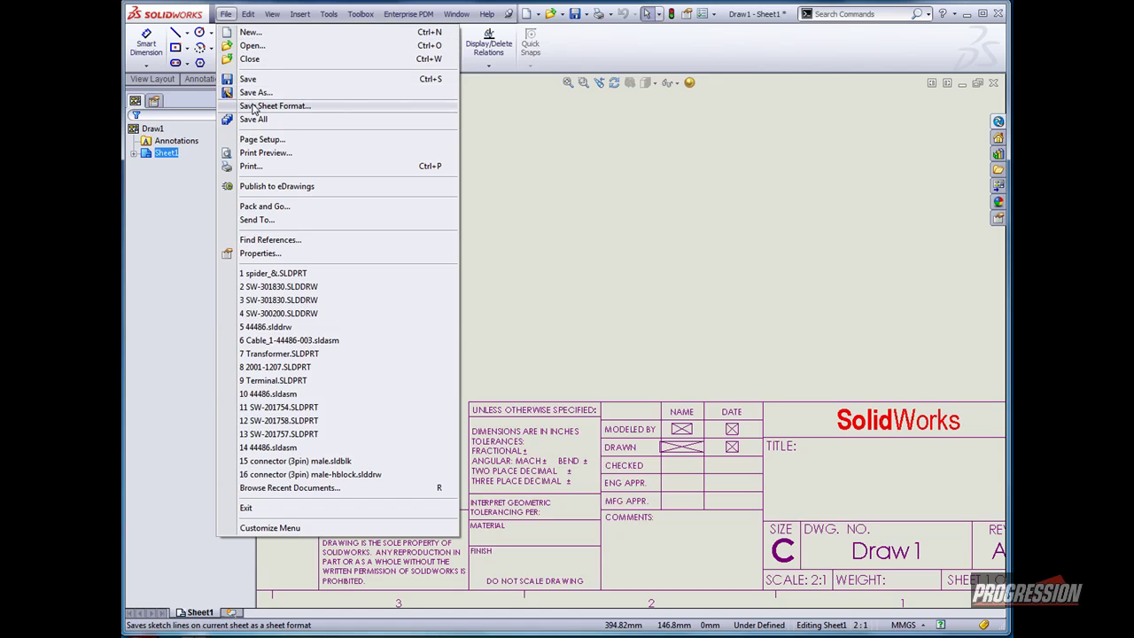
left_click(254, 93)
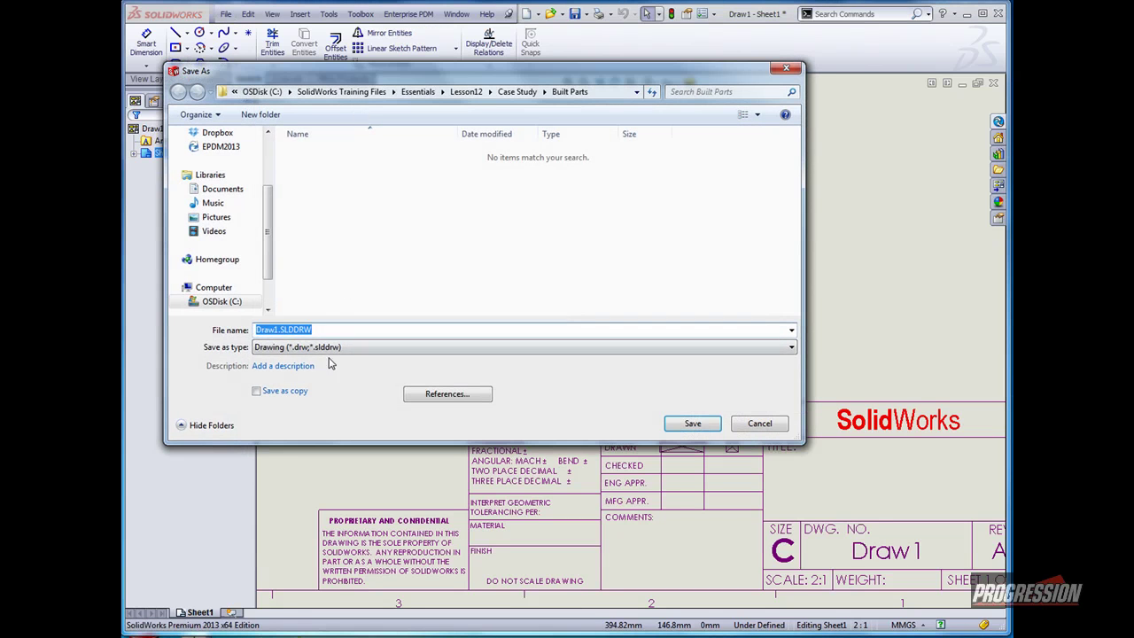
left_click(333, 351)
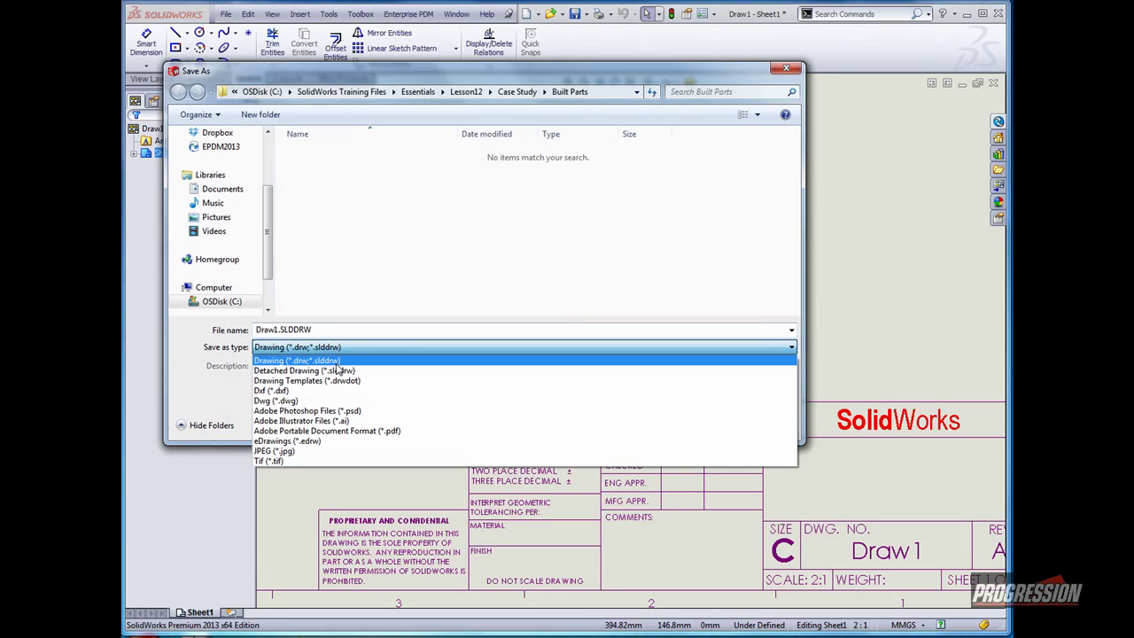
left_click(337, 371)
left_click(745, 425)
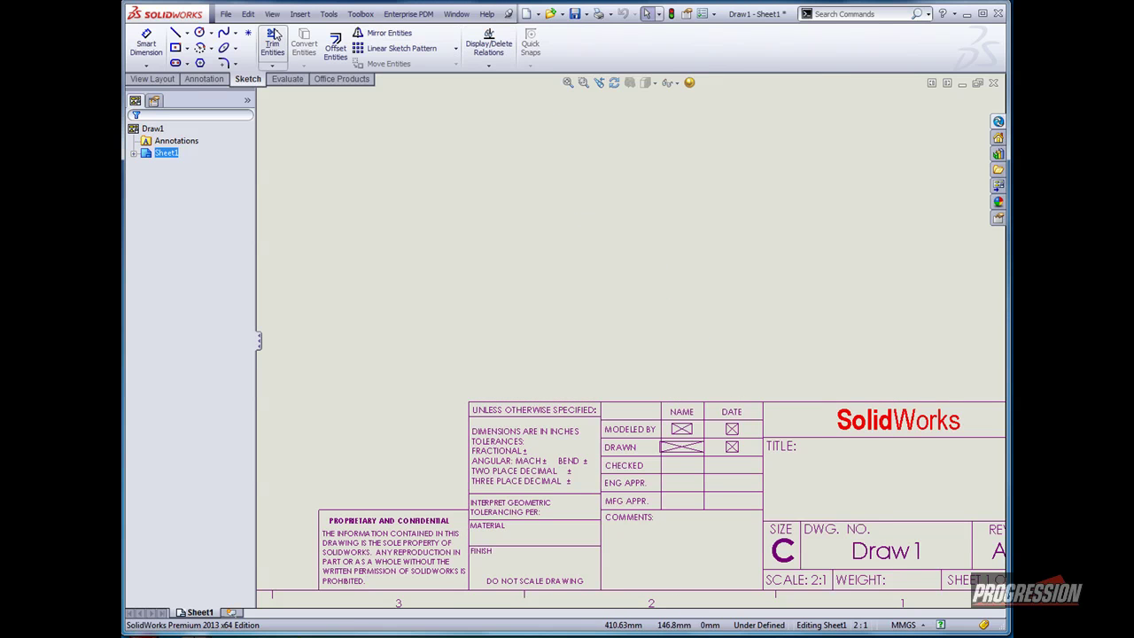
Save the drawing as Draw1.SLDDRW into the C:\EnterprisePDM vault folder
left_click(228, 16)
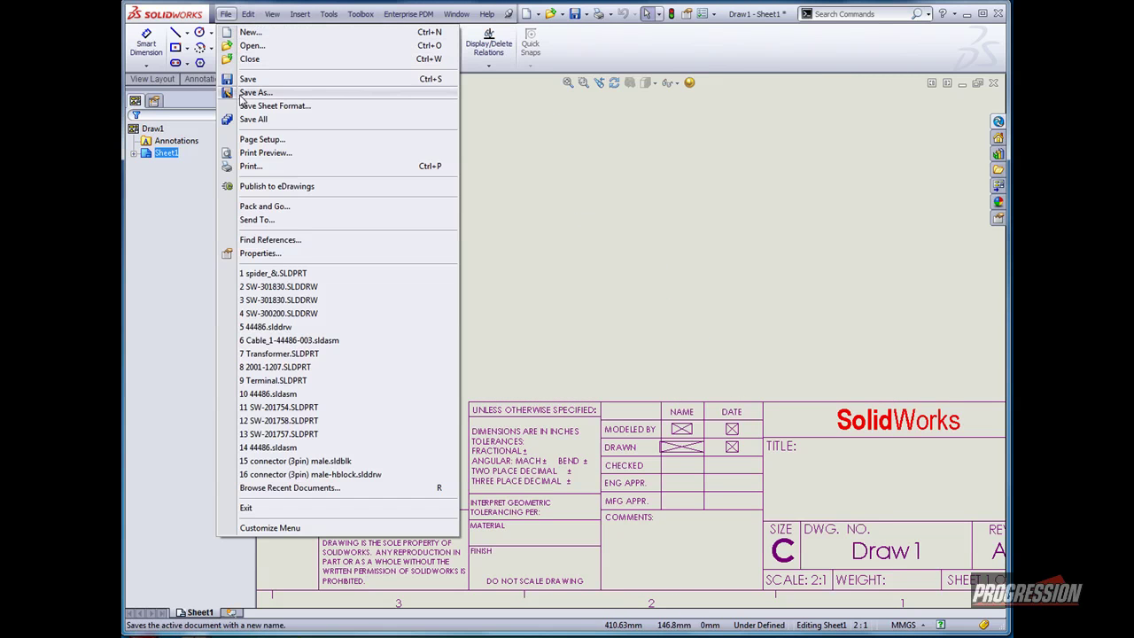
left_click(253, 92)
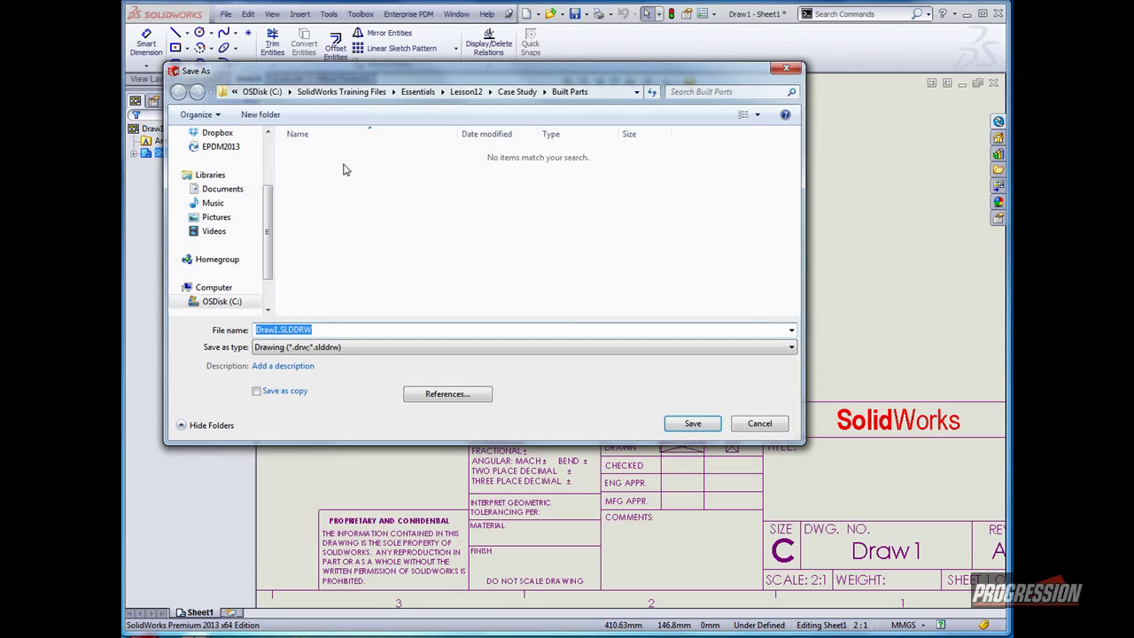
left_click(262, 92)
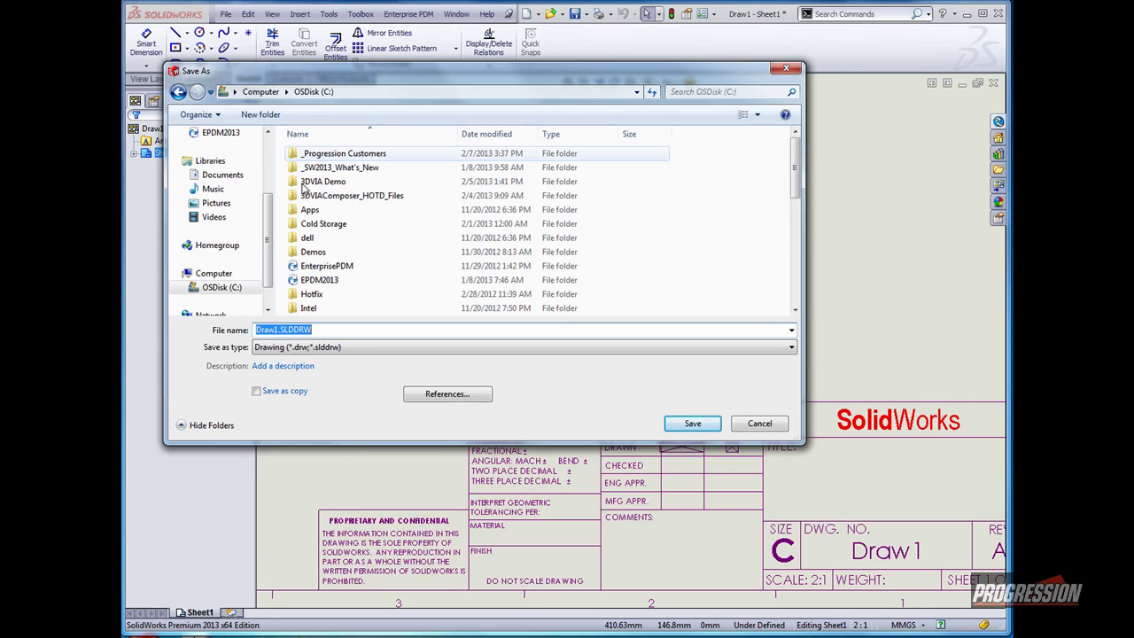
left_click(320, 268)
double_click(320, 270)
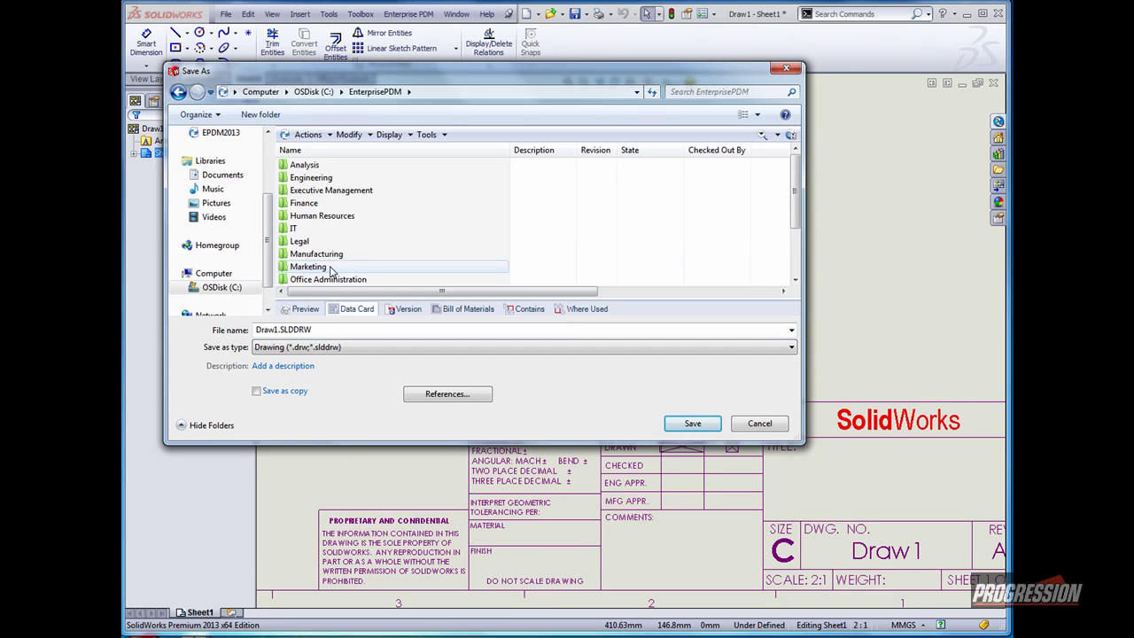
double_click(346, 329)
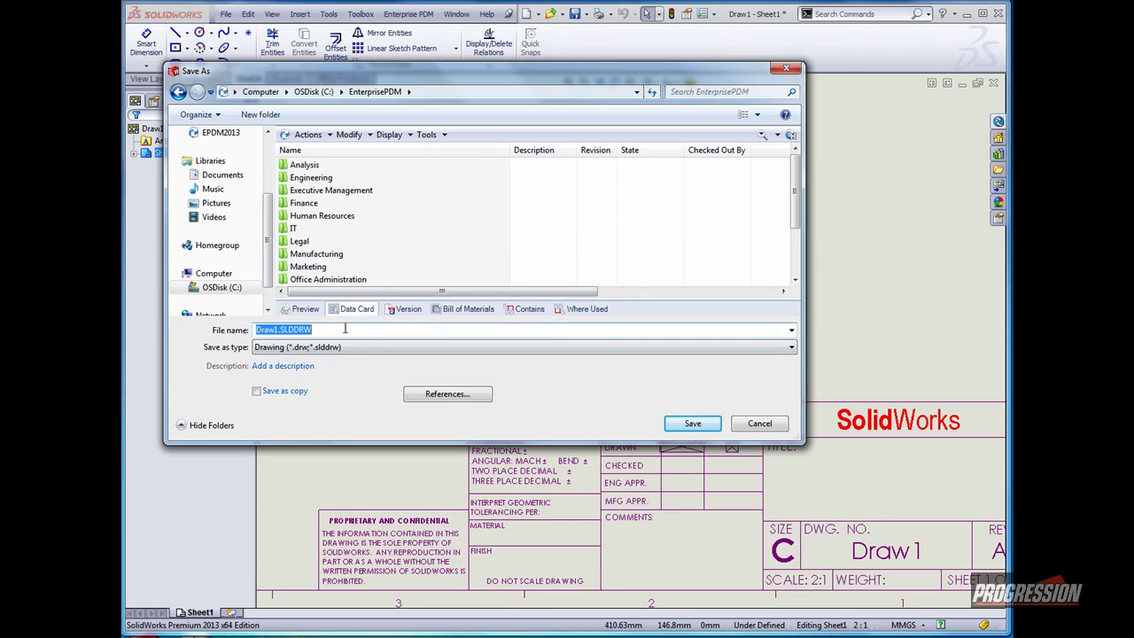
left_click(697, 425)
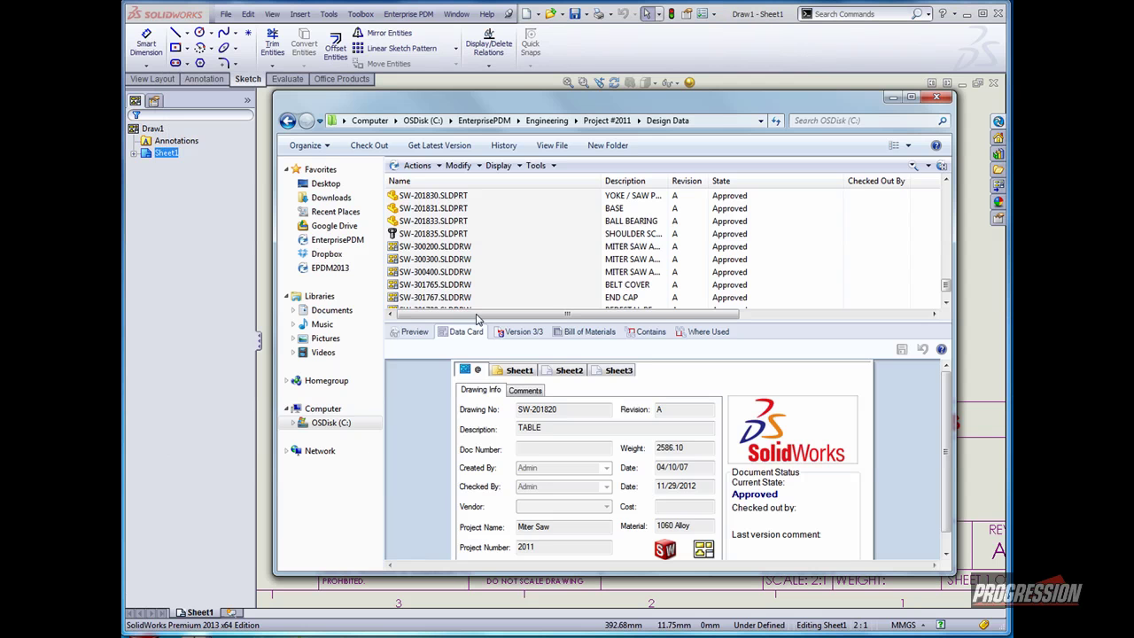
Inspect Draw1.SLDDRW's data card with its empty Description, then switch to PDM Administration
left_click(484, 121)
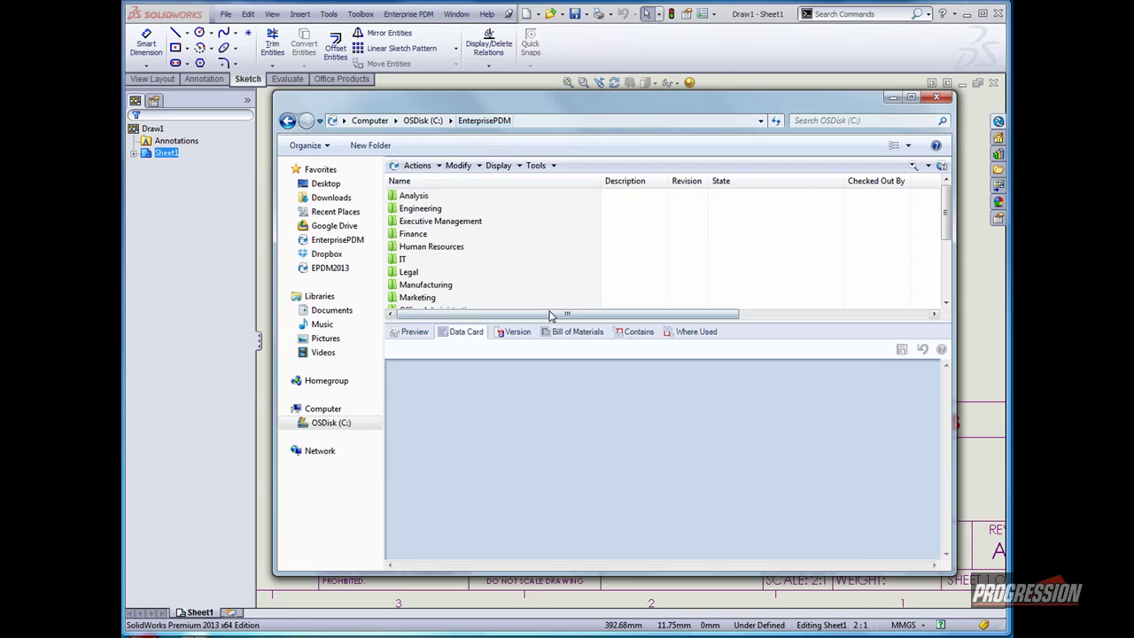
scroll(493, 266, "down", 3)
left_click(493, 298)
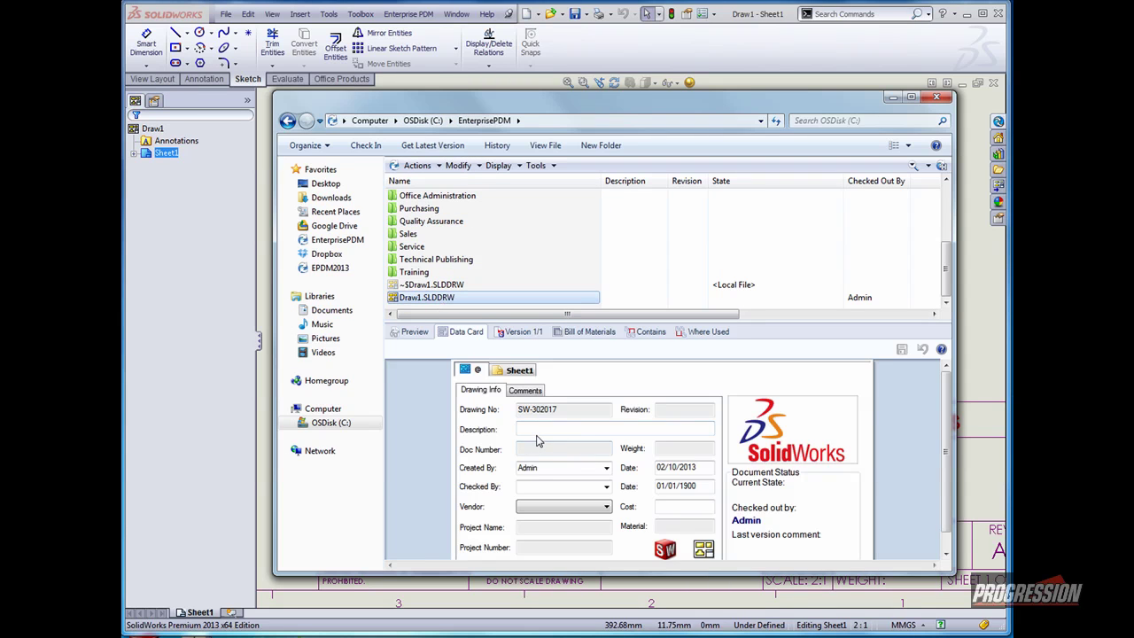
left_click(549, 429)
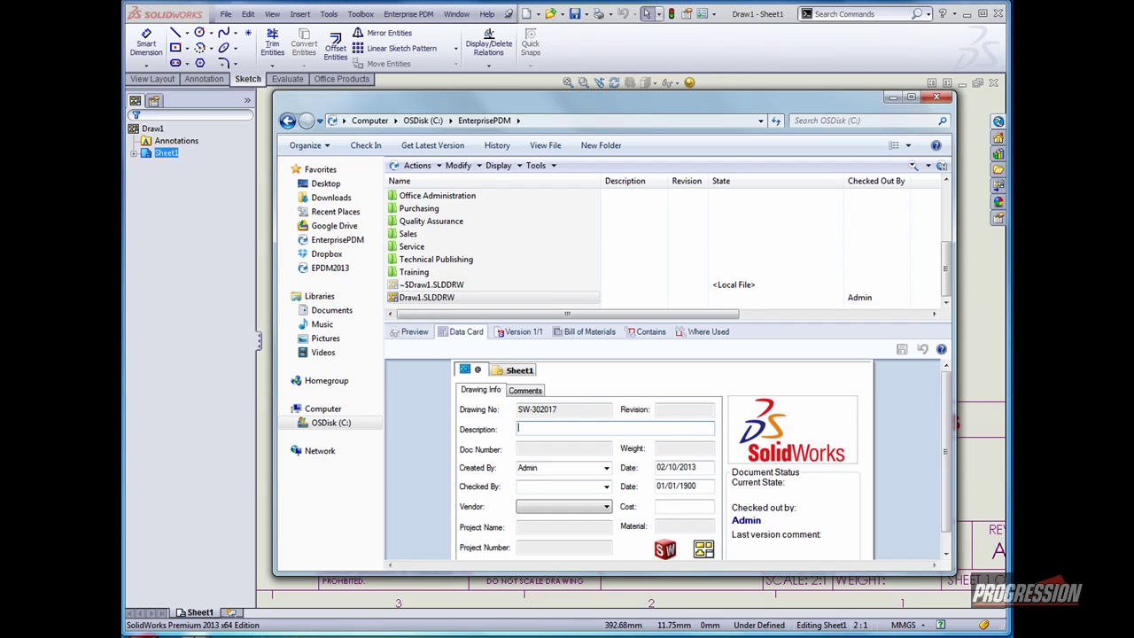
left_click(511, 621)
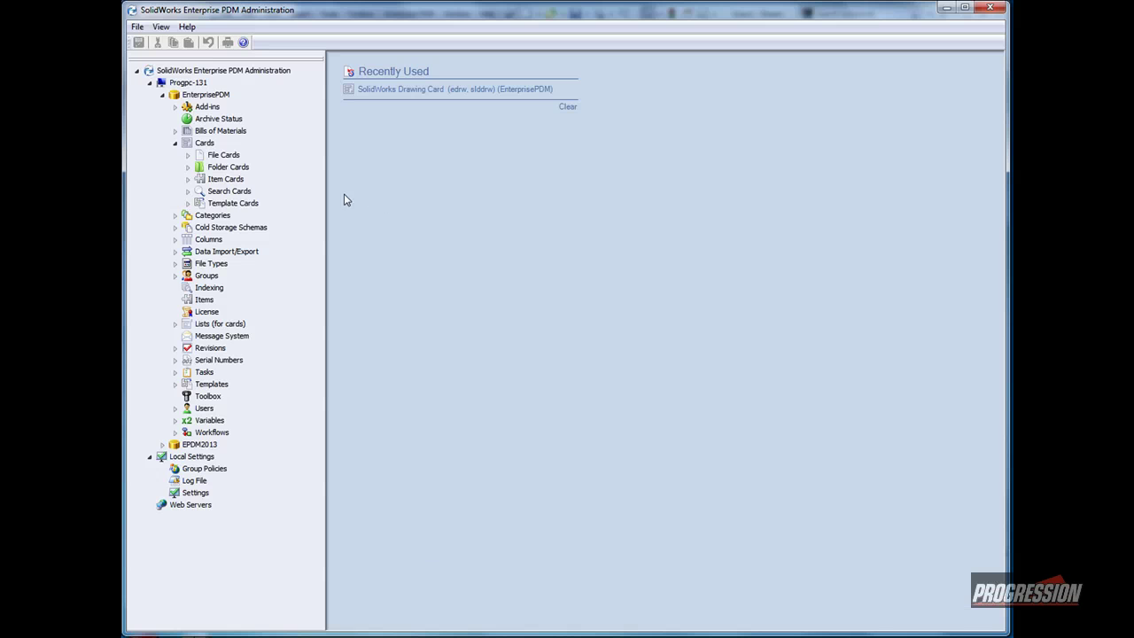
Open the SolidWorks Drawing Card and the variable definitions for its Description box
left_click(189, 155)
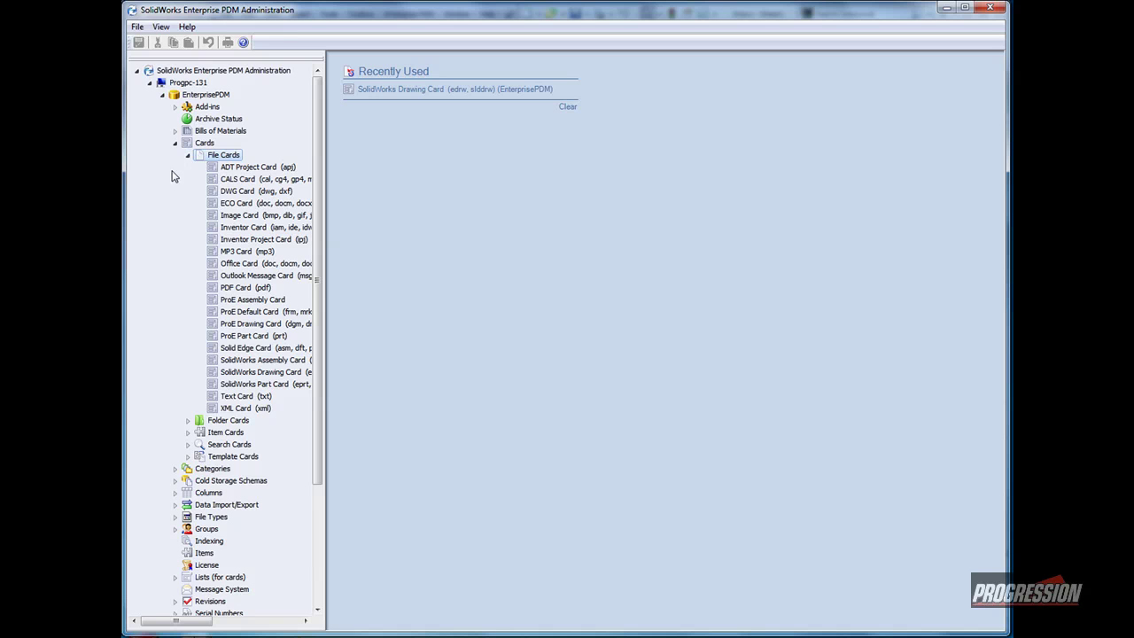
double_click(235, 379)
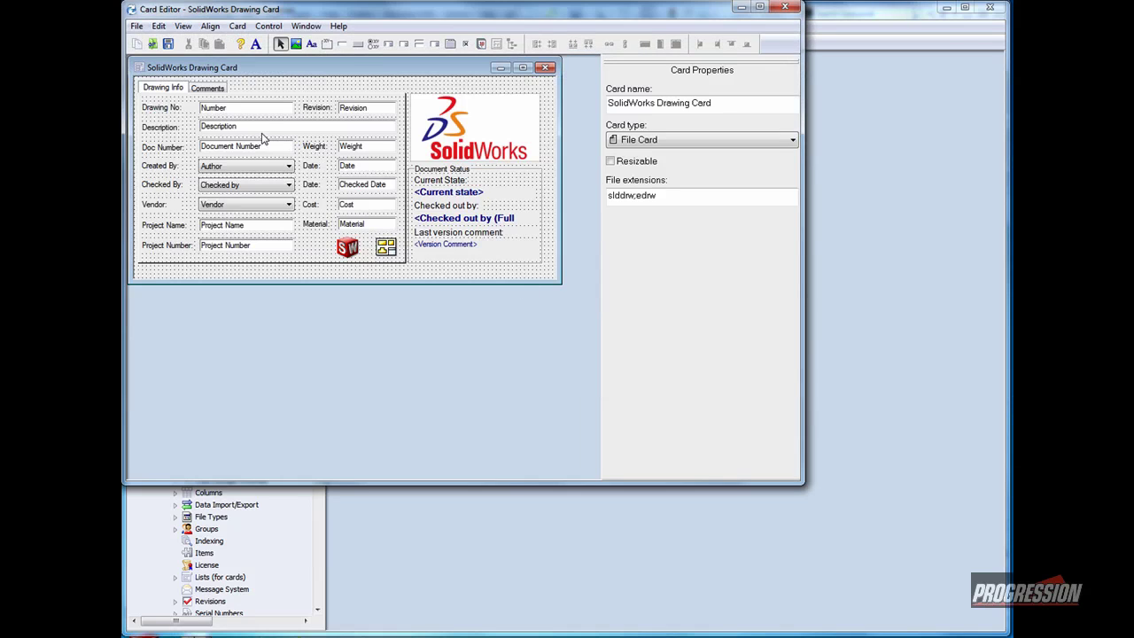
left_click(266, 128)
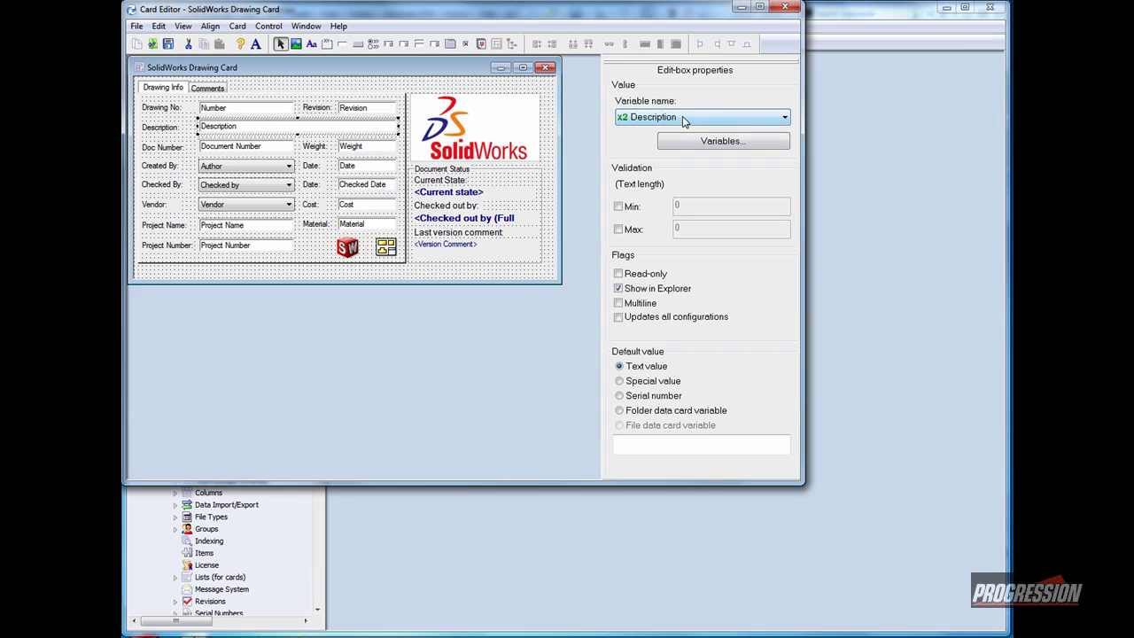
left_click(694, 148)
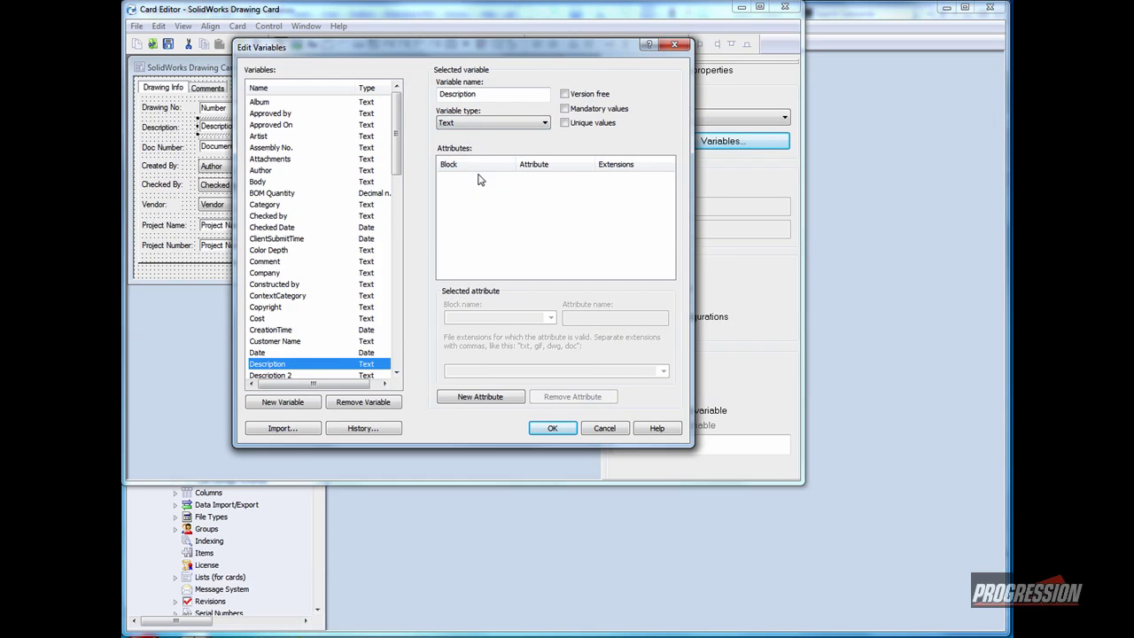
Map Description to the CustomProperty Description attribute for slddrw files
left_click(483, 204)
left_click(492, 400)
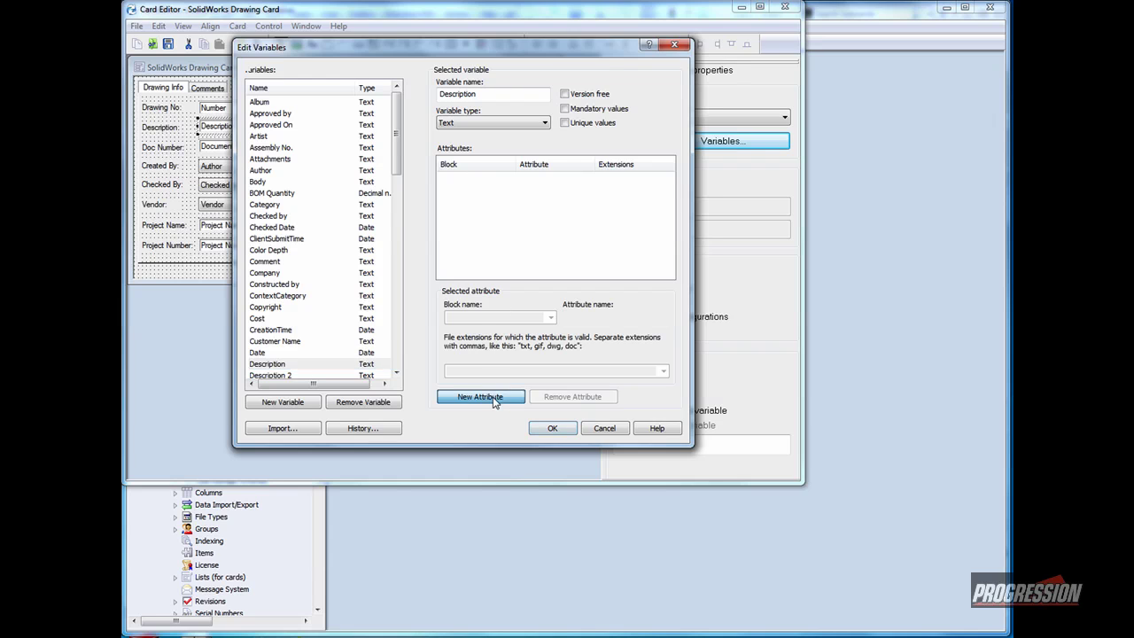
left_click(551, 317)
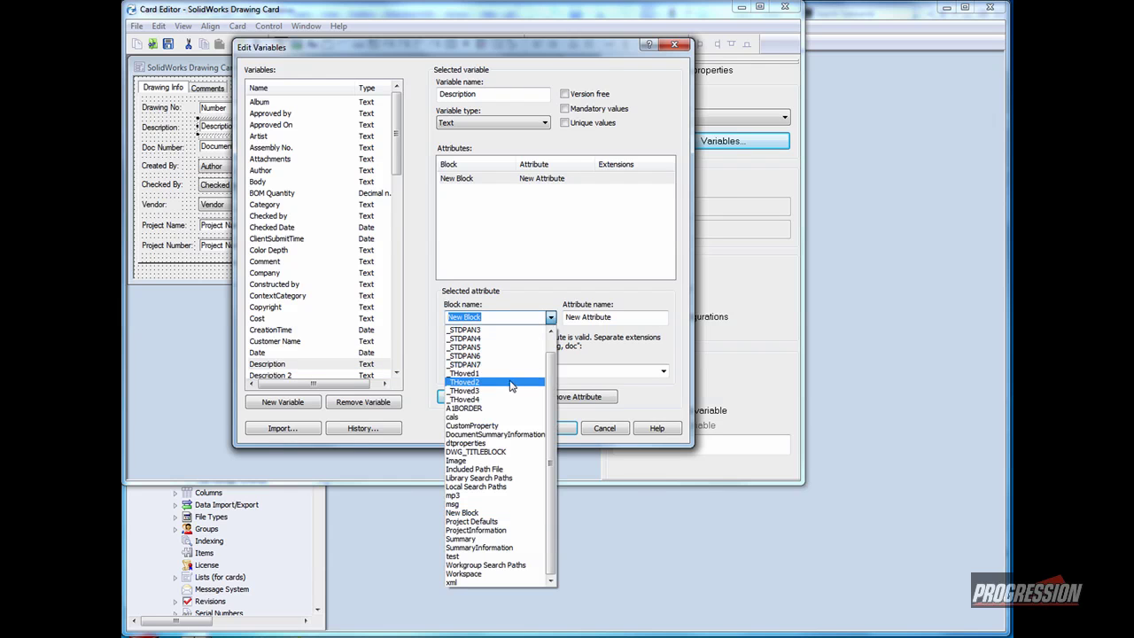
left_click(500, 426)
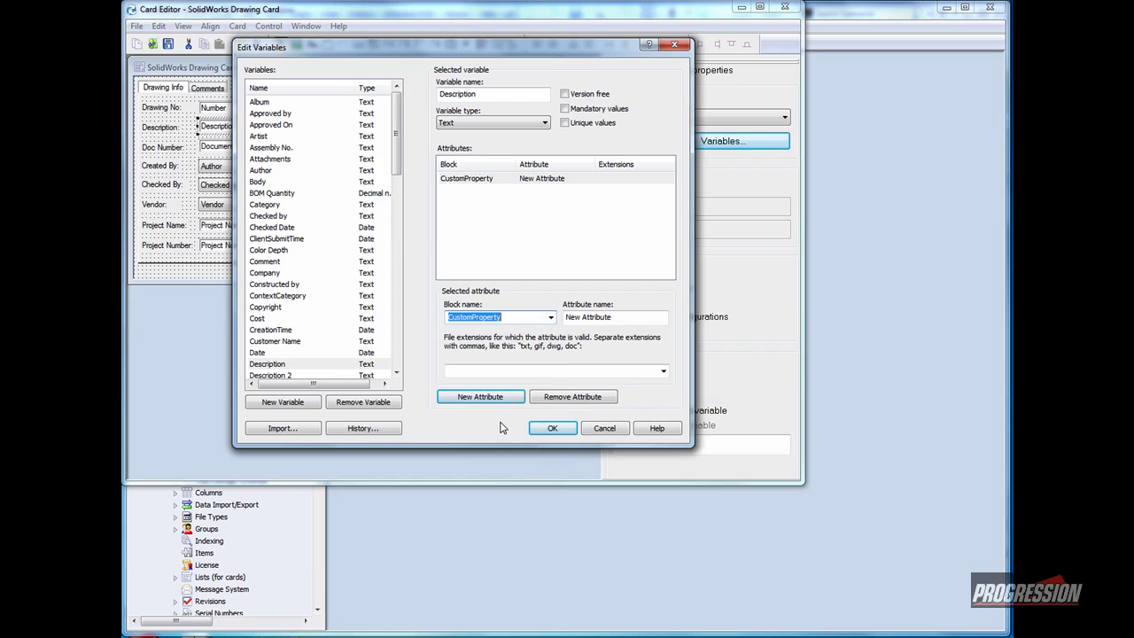
left_click(568, 316)
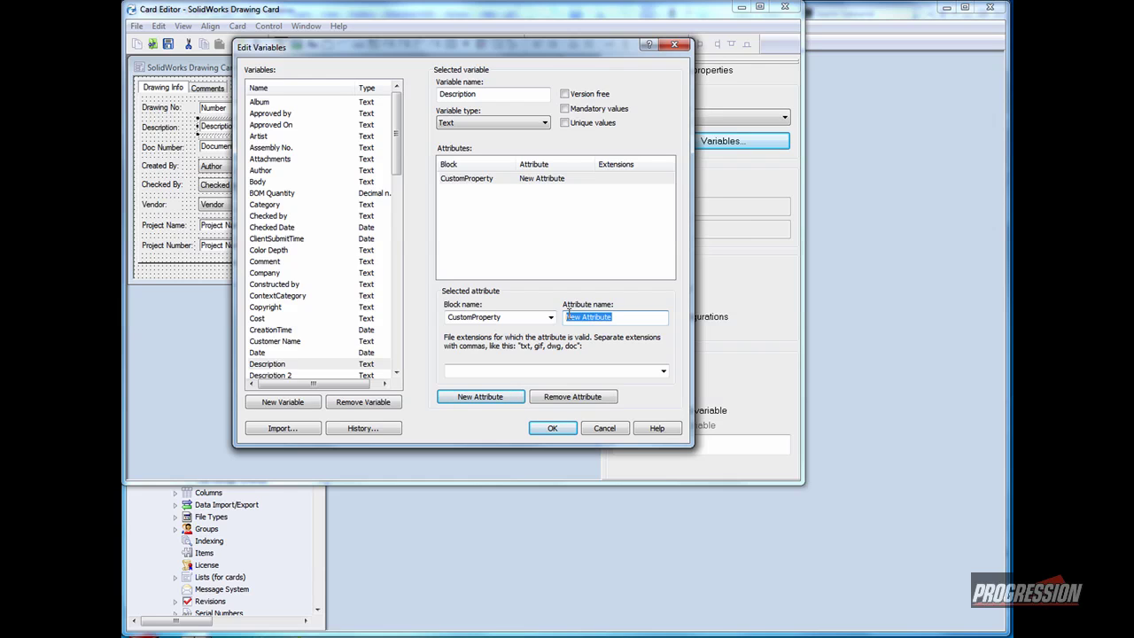
type("Description")
left_click(663, 372)
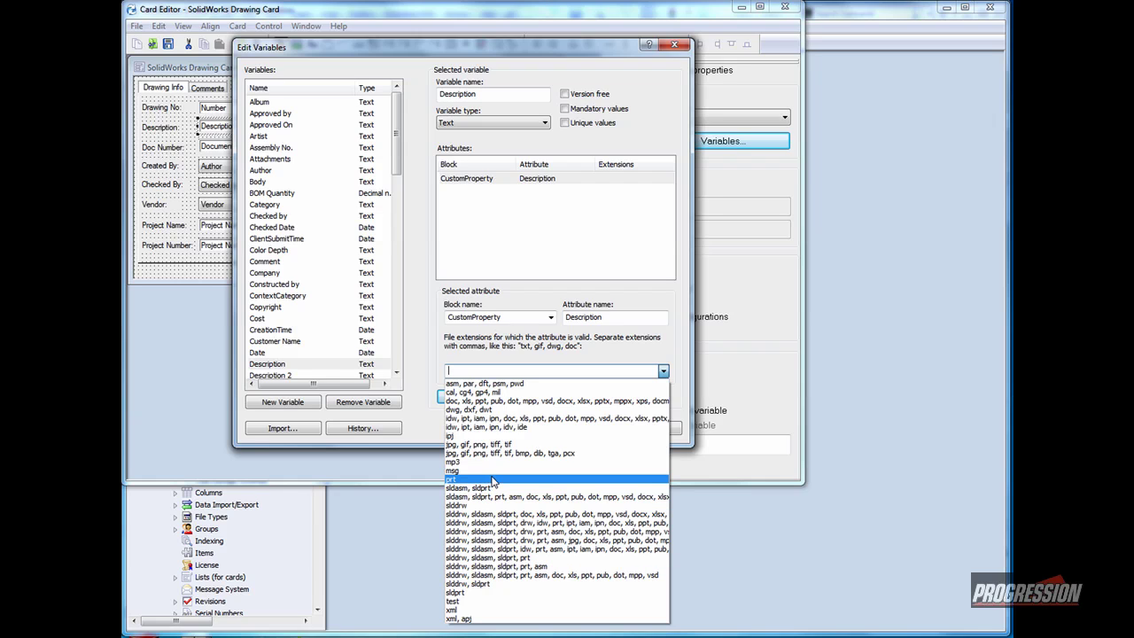
left_click(487, 506)
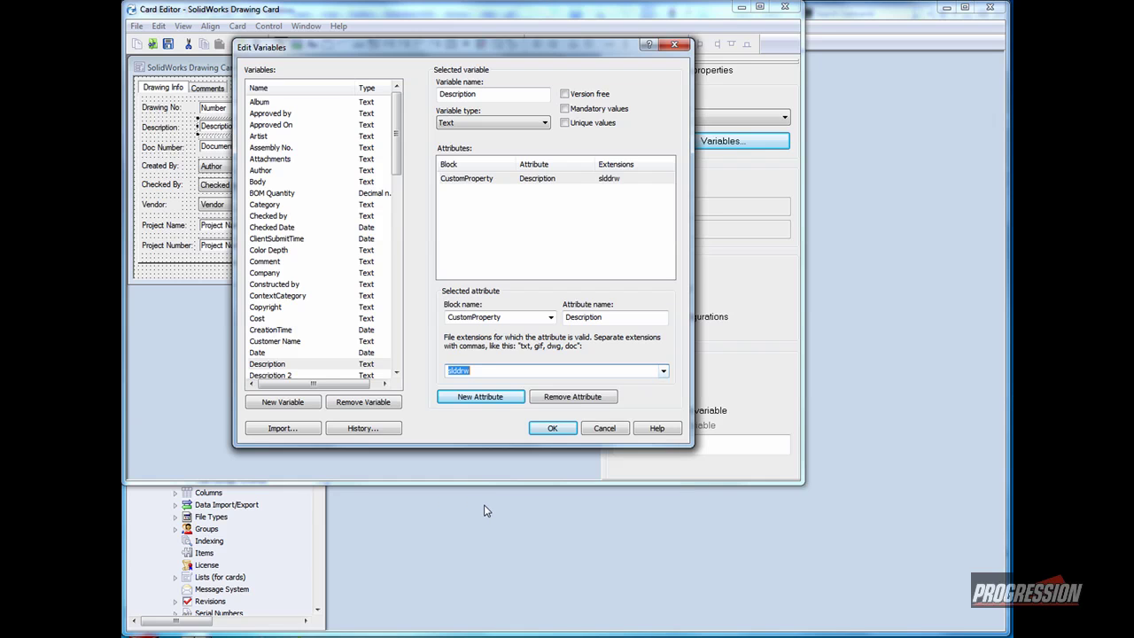
left_click(550, 429)
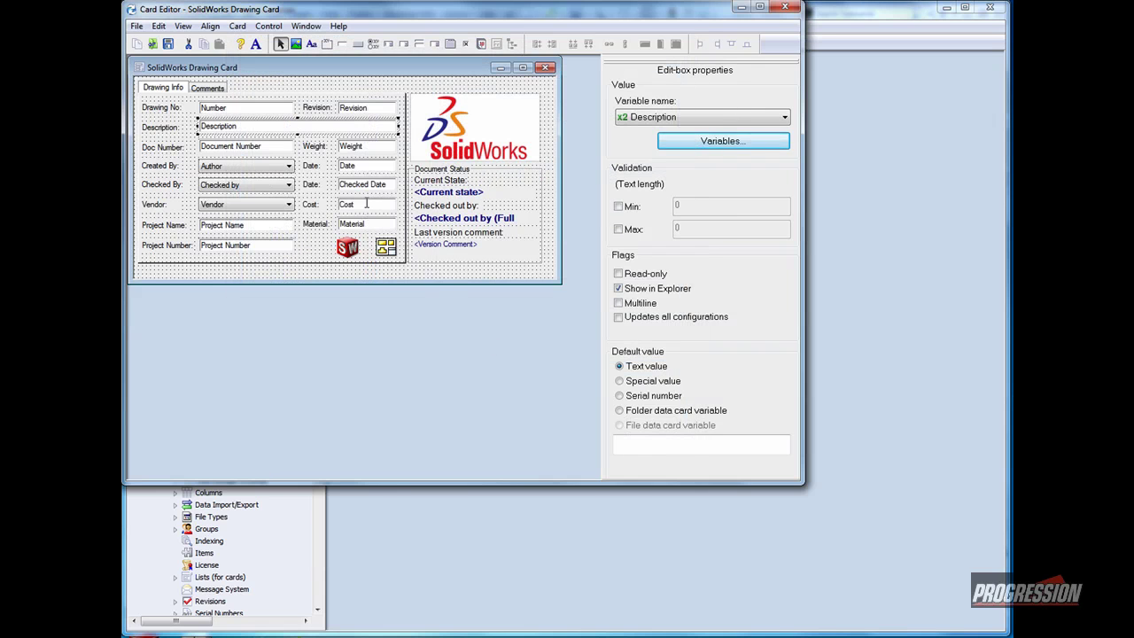
Map the Checked by variable to CustomProperty CheckedBy for slddrw files
left_click(277, 189)
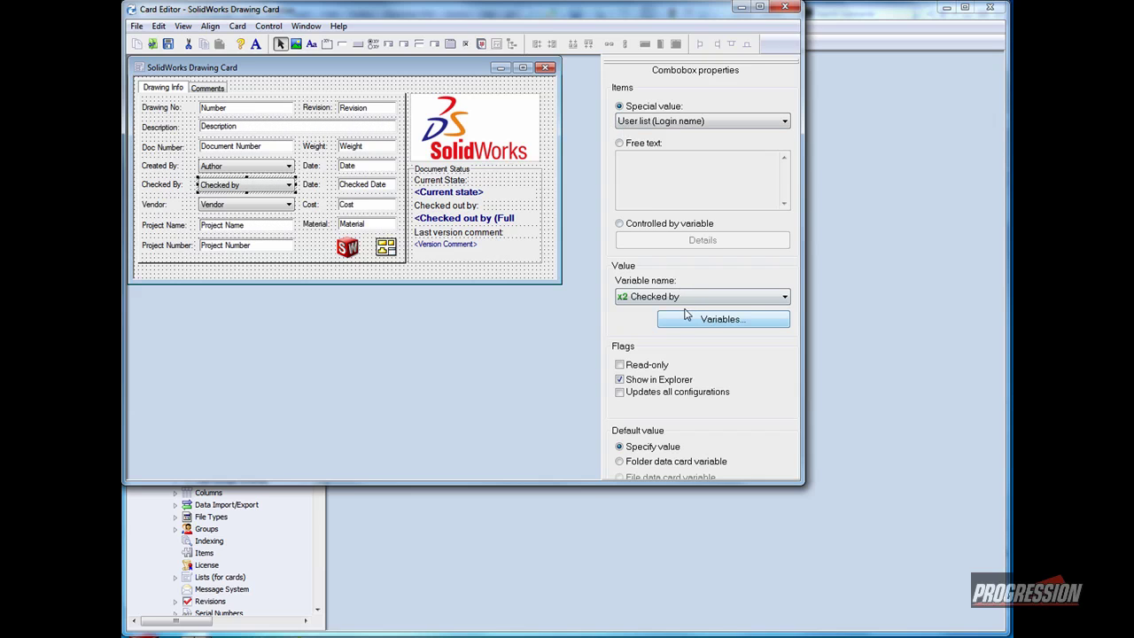
left_click(705, 321)
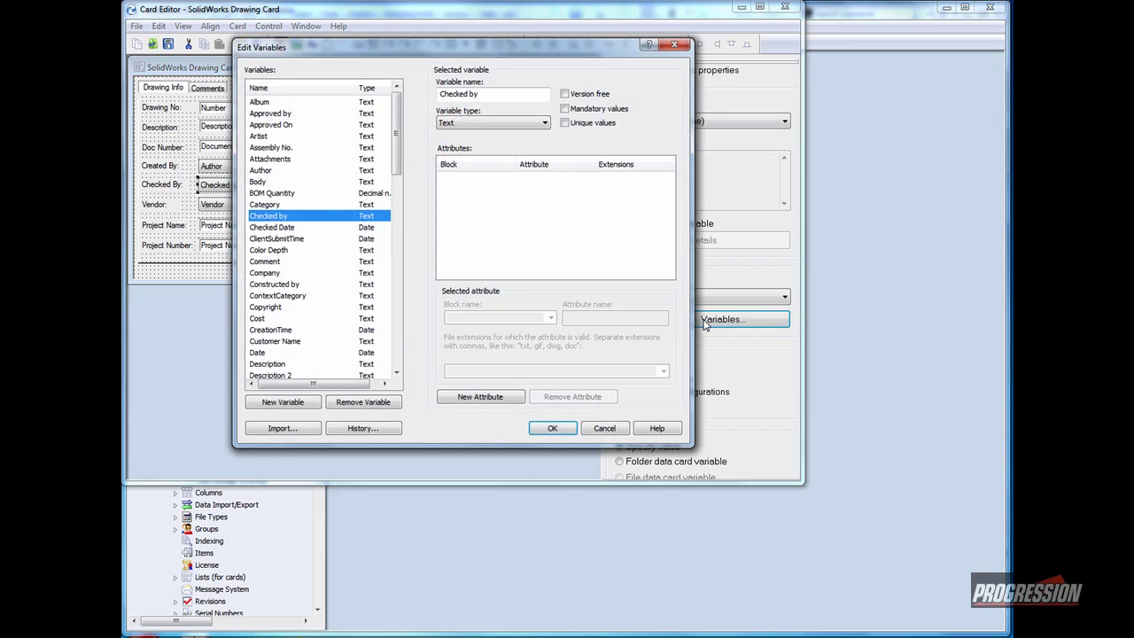
left_click(480, 397)
left_click(550, 317)
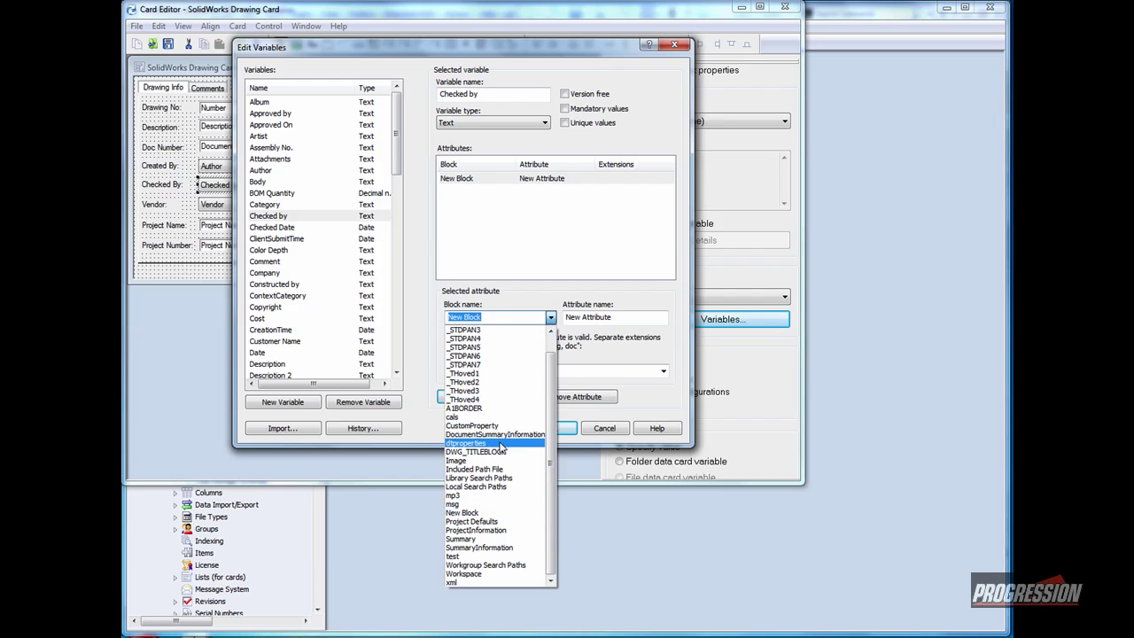
left_click(472, 425)
key("Tab")
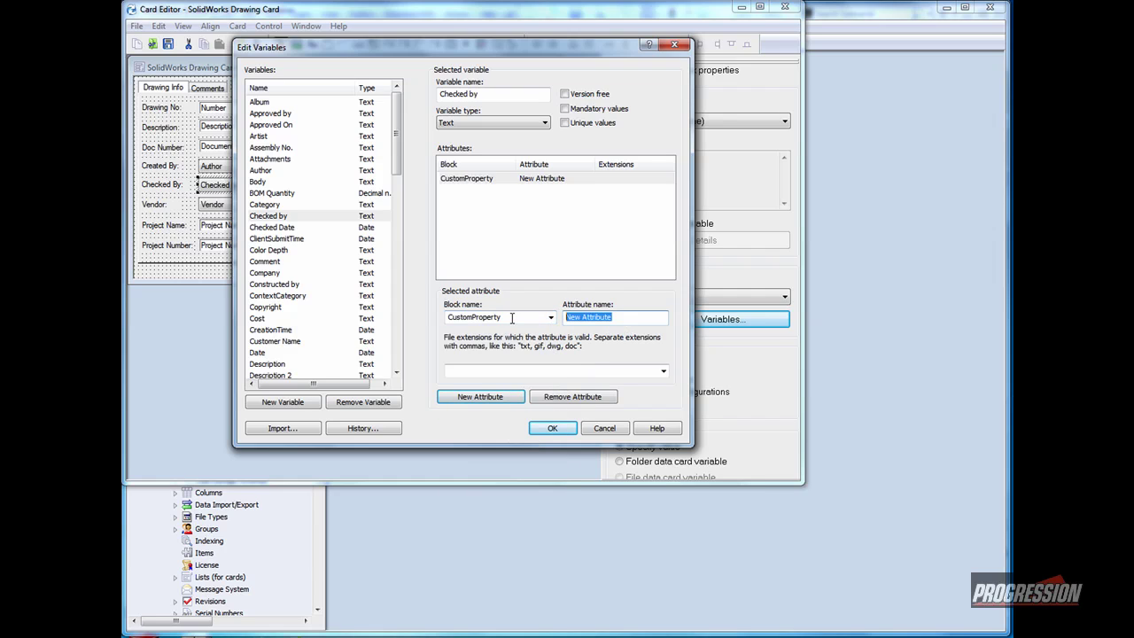
type("CheckedBy")
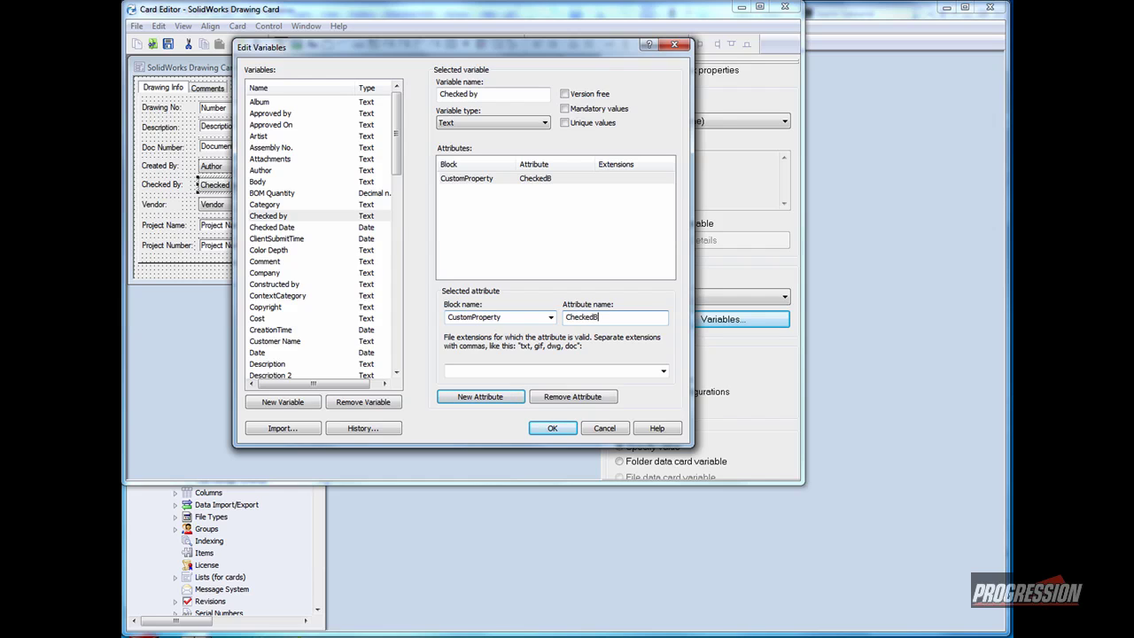
double_click(588, 316)
left_click(662, 370)
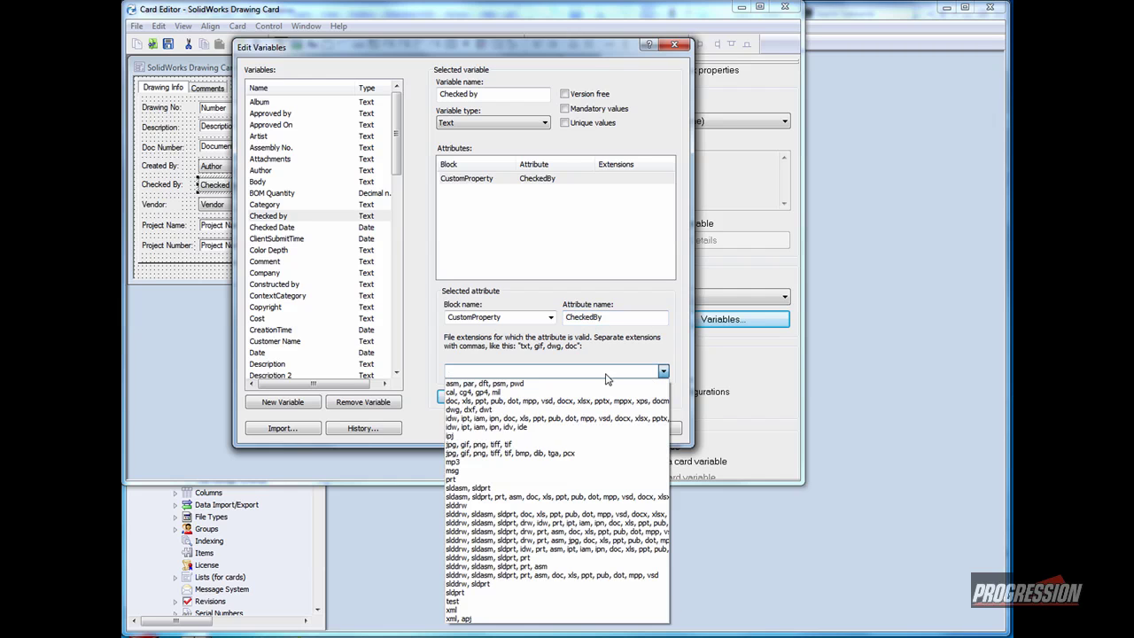
left_click(502, 506)
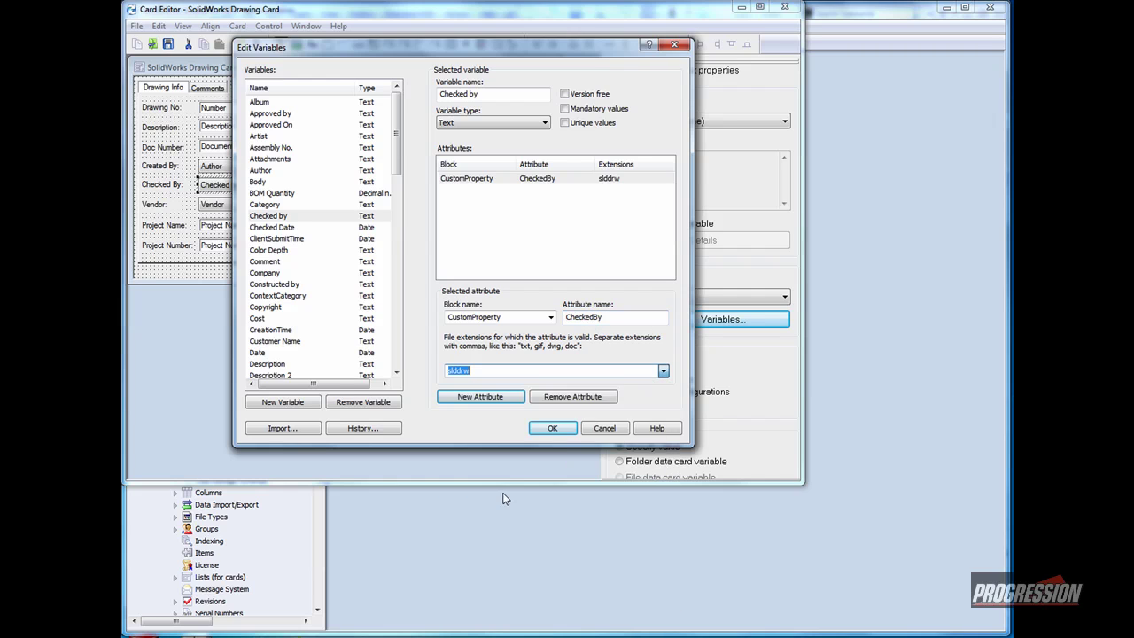
left_click(551, 432)
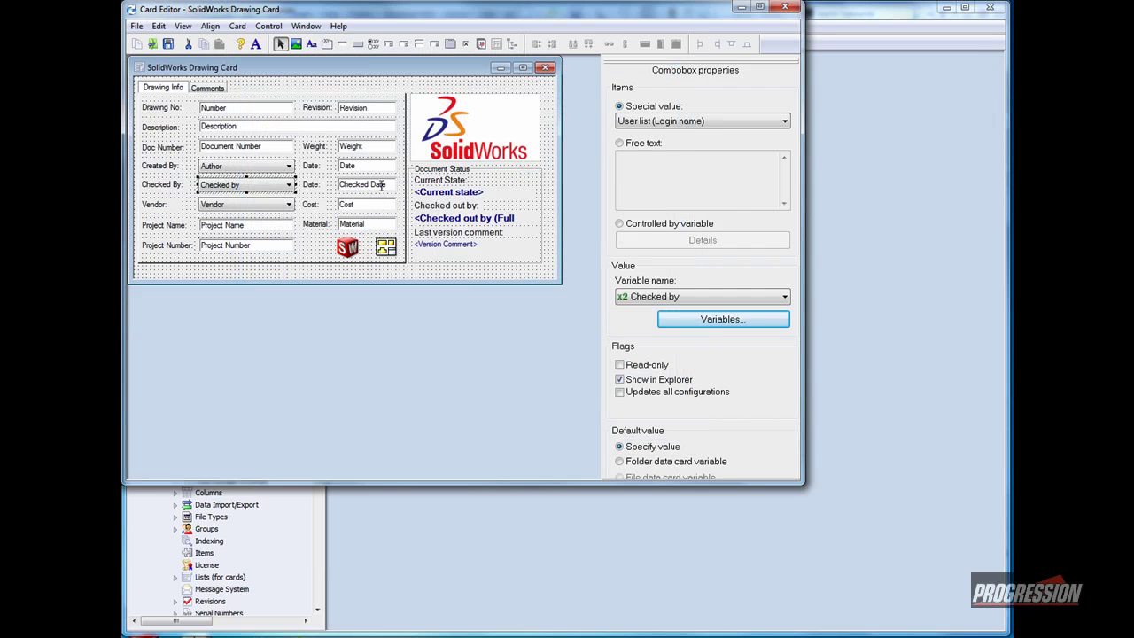
Confirm the Checked Date variable's existing CustomProperty CheckedDate mapping
left_click(384, 184)
left_click(713, 142)
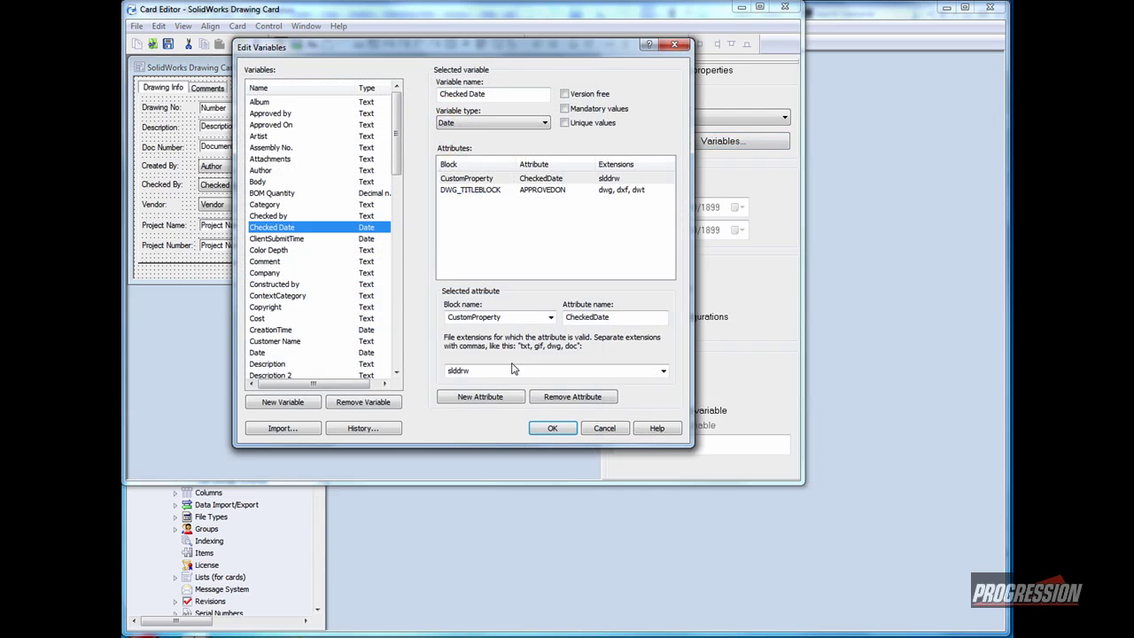
left_click(487, 180)
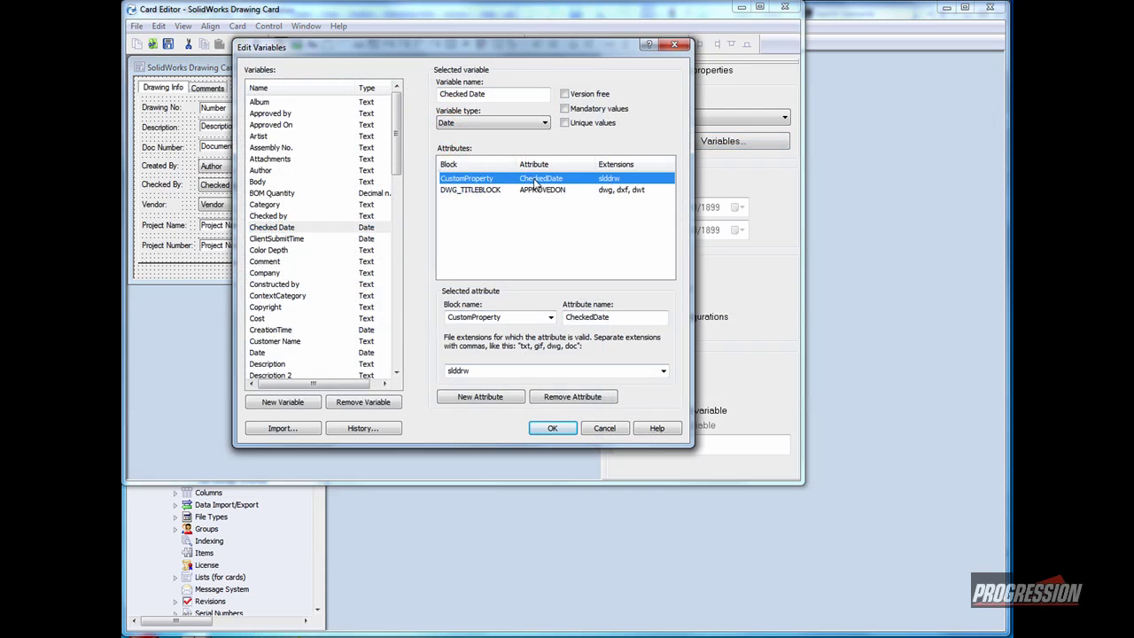
left_click(553, 430)
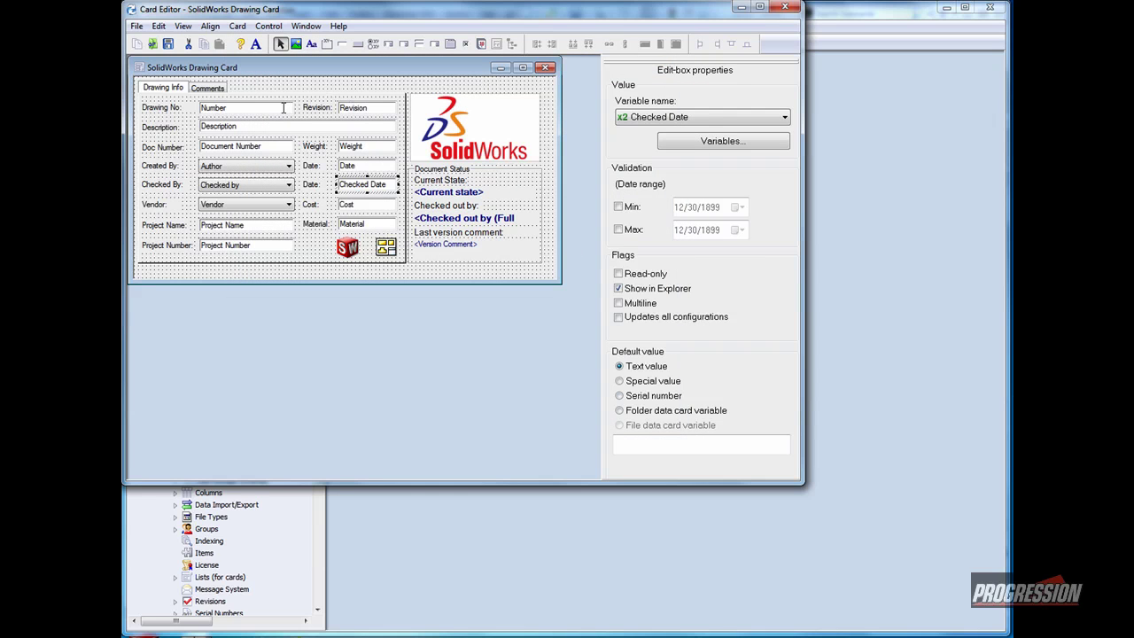
Map Number to CustomProperty Number for slddrw, sldasm and sldprt files, and save the card
left_click(283, 107)
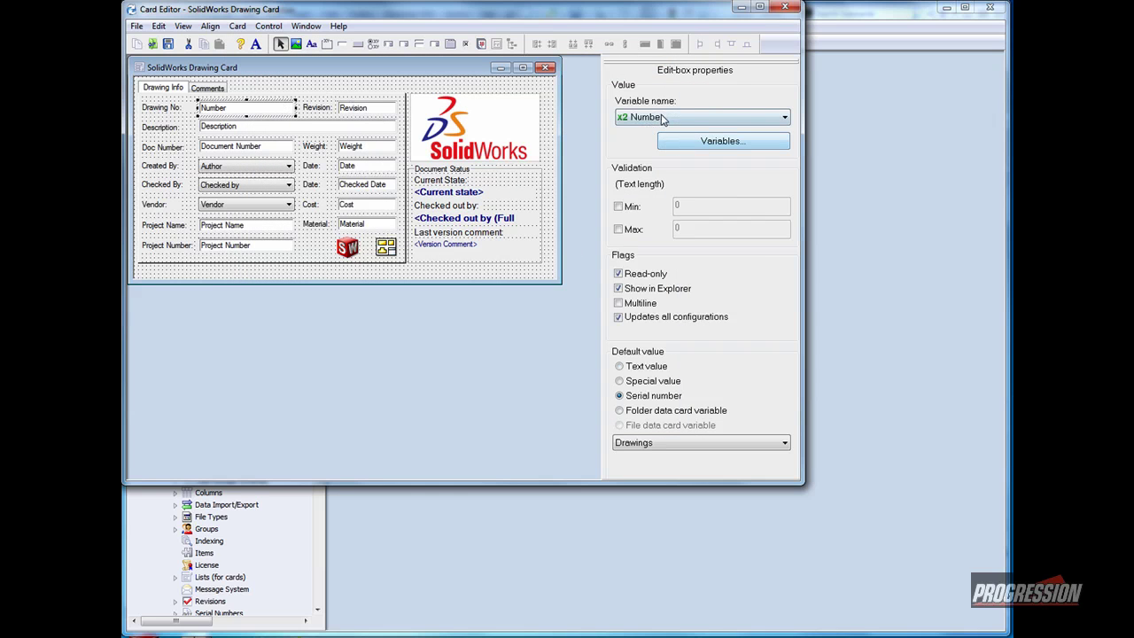
left_click(675, 144)
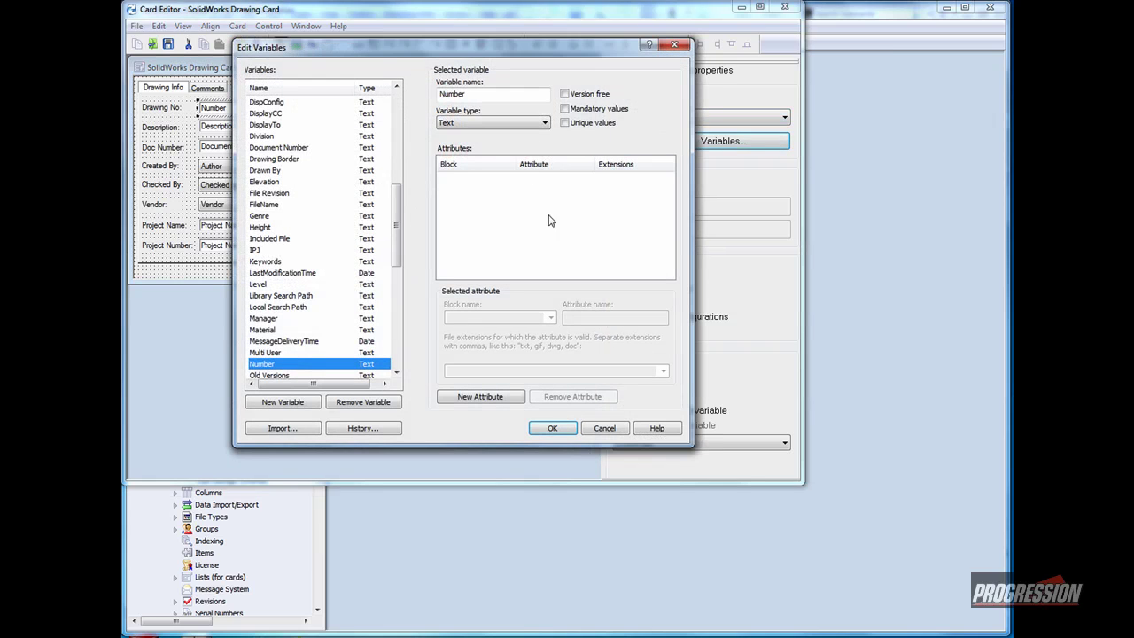
left_click(481, 396)
left_click(551, 319)
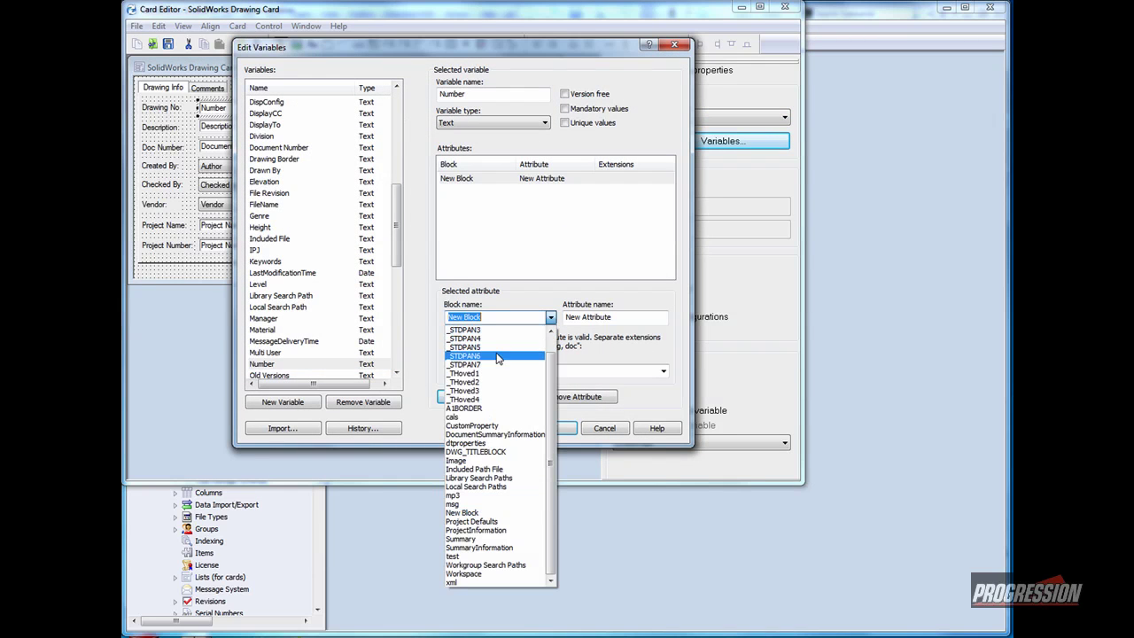
left_click(493, 429)
key("Tab")
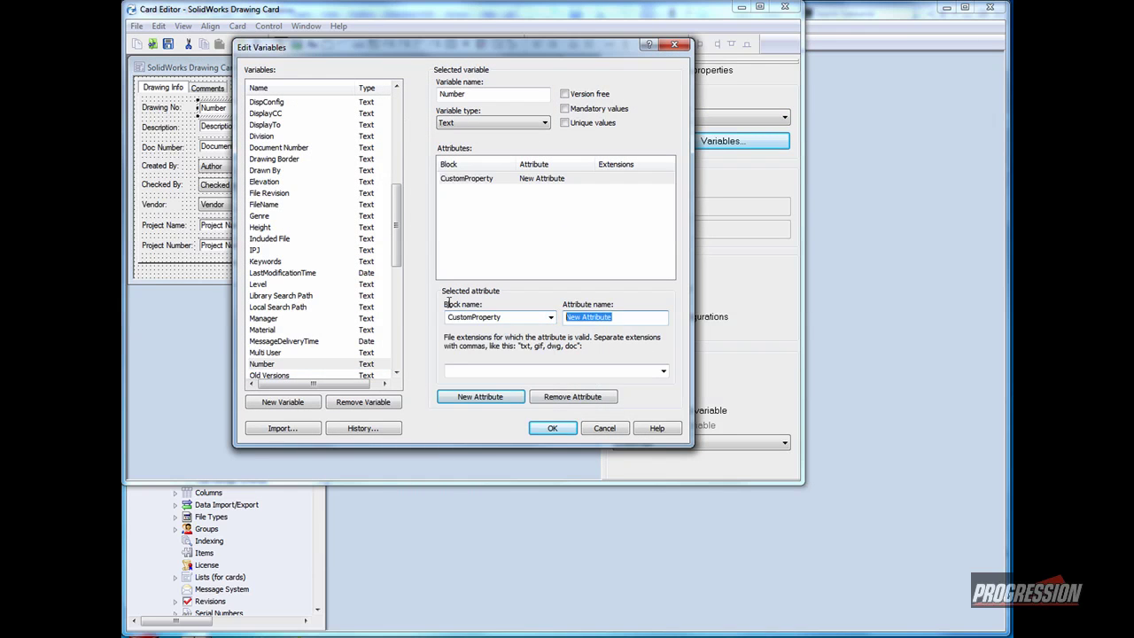
type("Number")
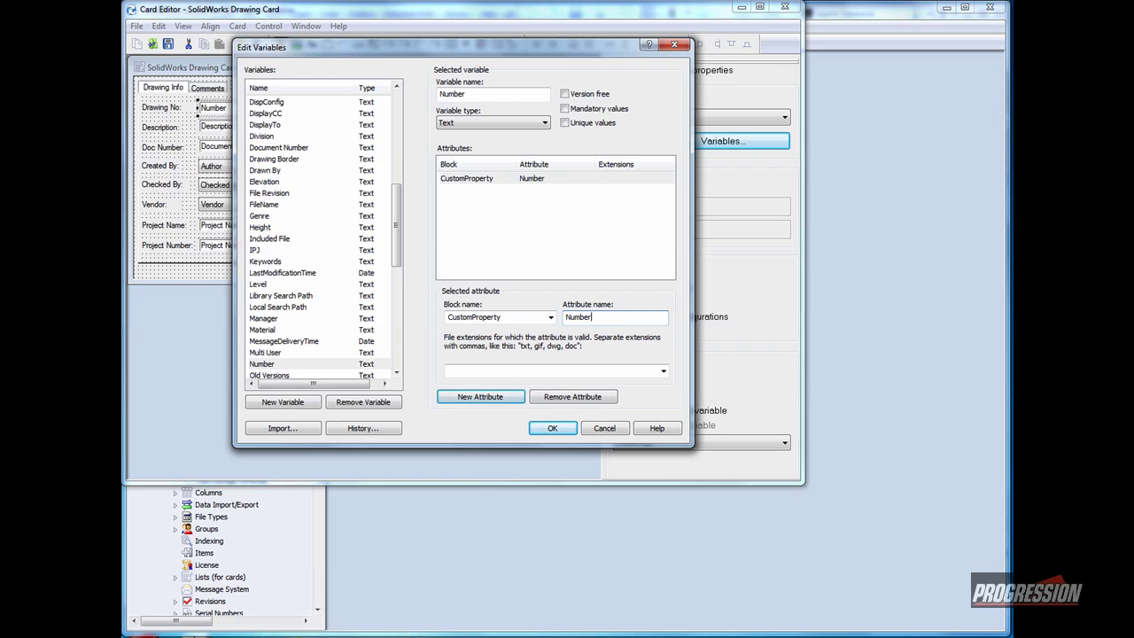
left_click(663, 370)
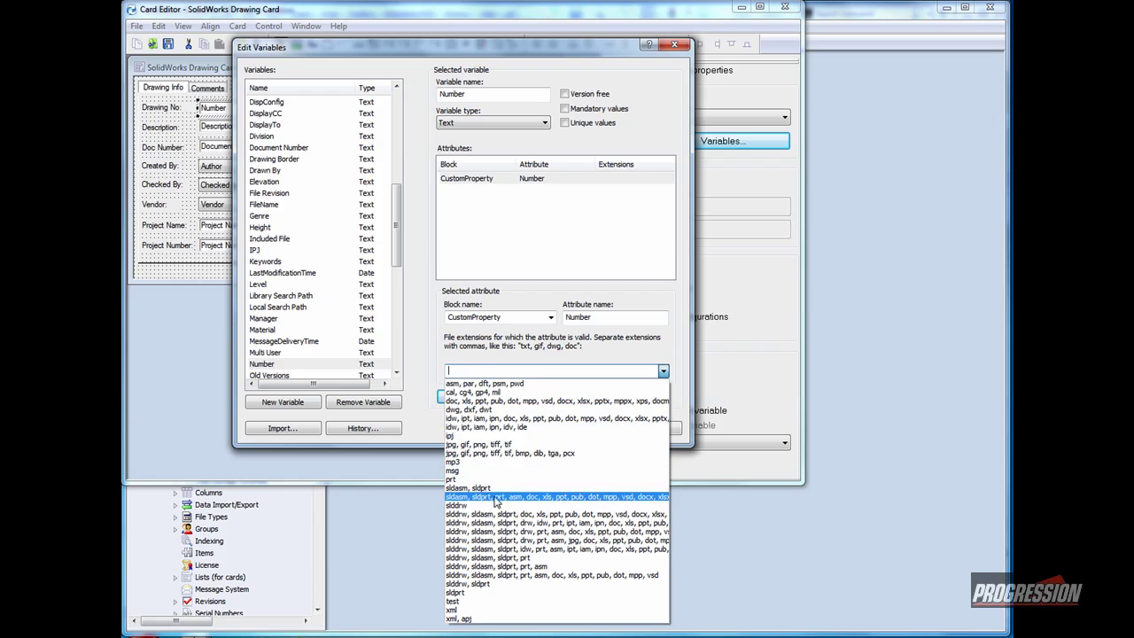
left_click(498, 559)
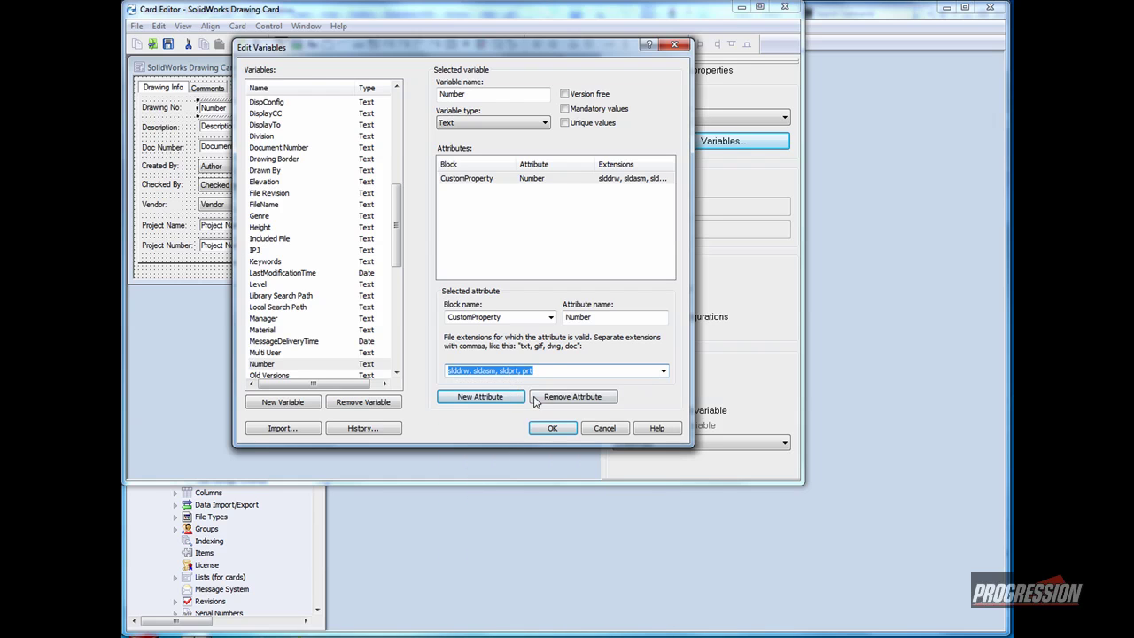
left_click(547, 370)
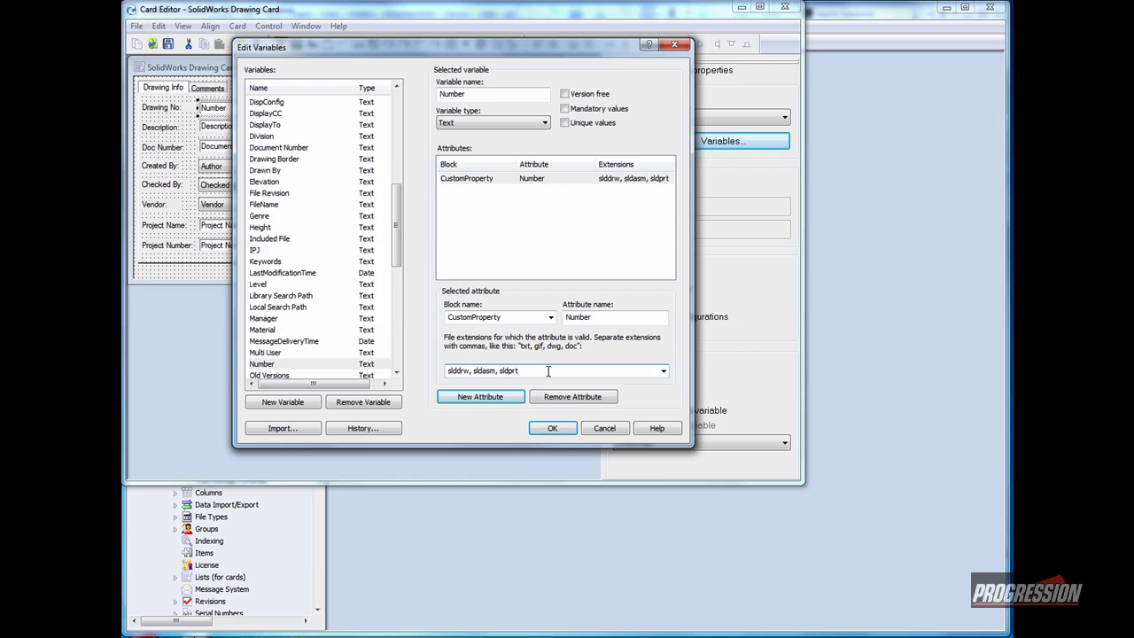
left_click(552, 428)
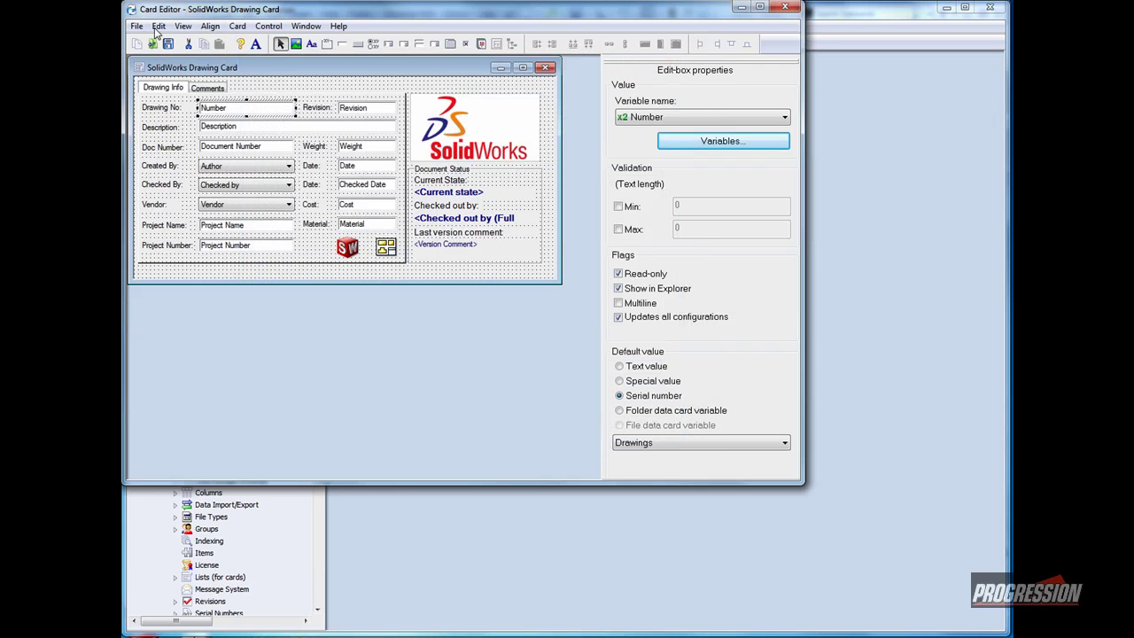
left_click(168, 44)
Close the Card Editor and enter description 'This is my description', a checker and date 1/2/12
left_click(782, 8)
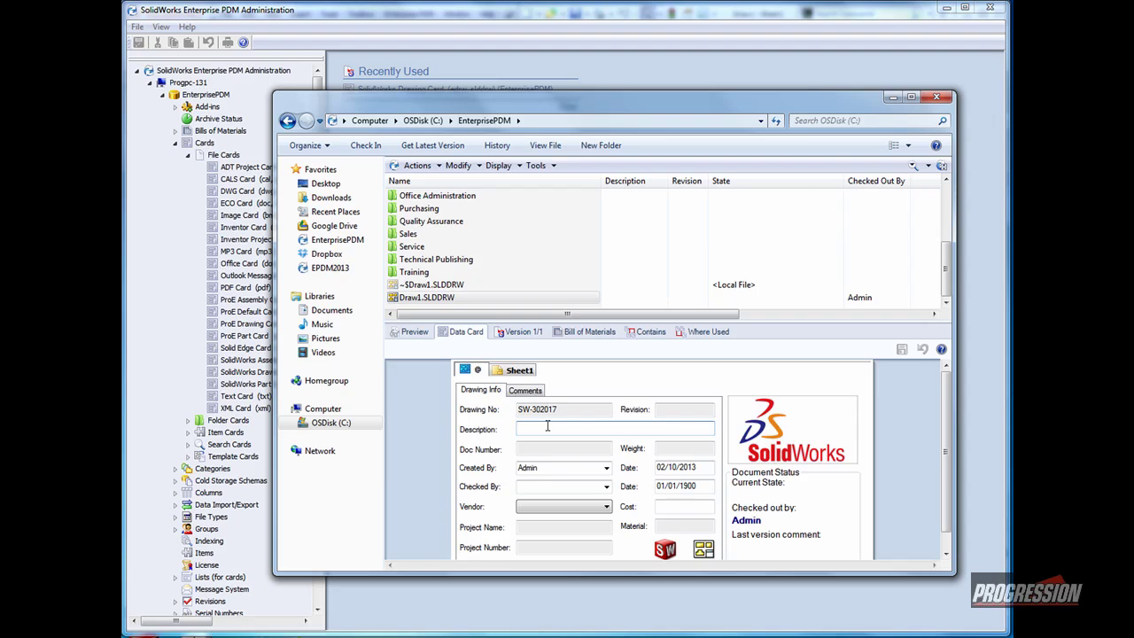
left_click(547, 429)
type("This is my description")
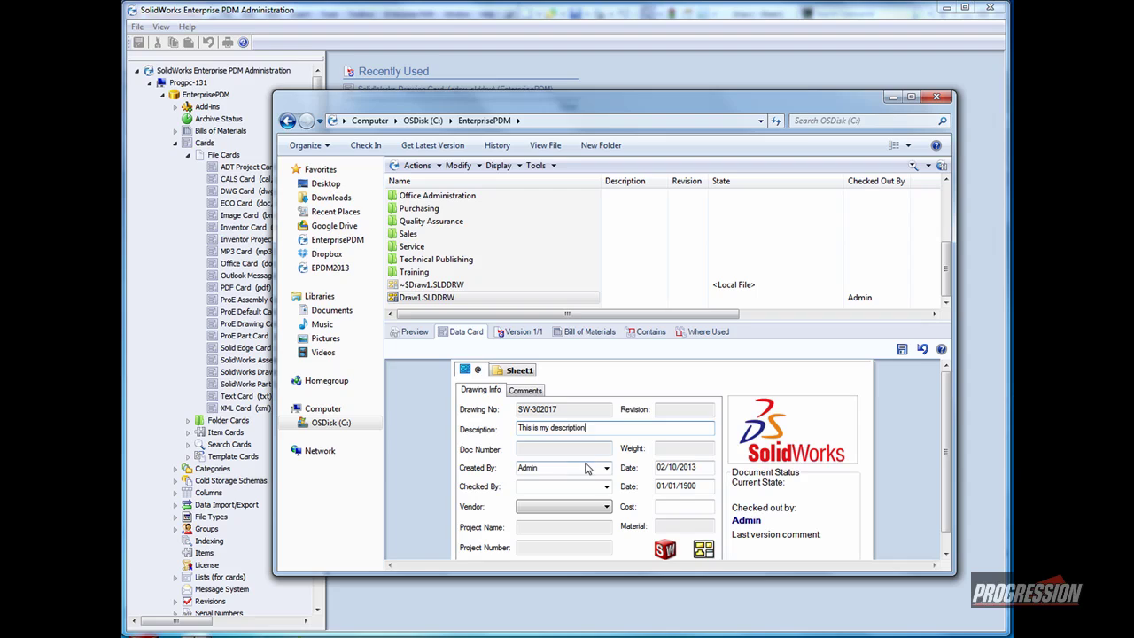
left_click(606, 487)
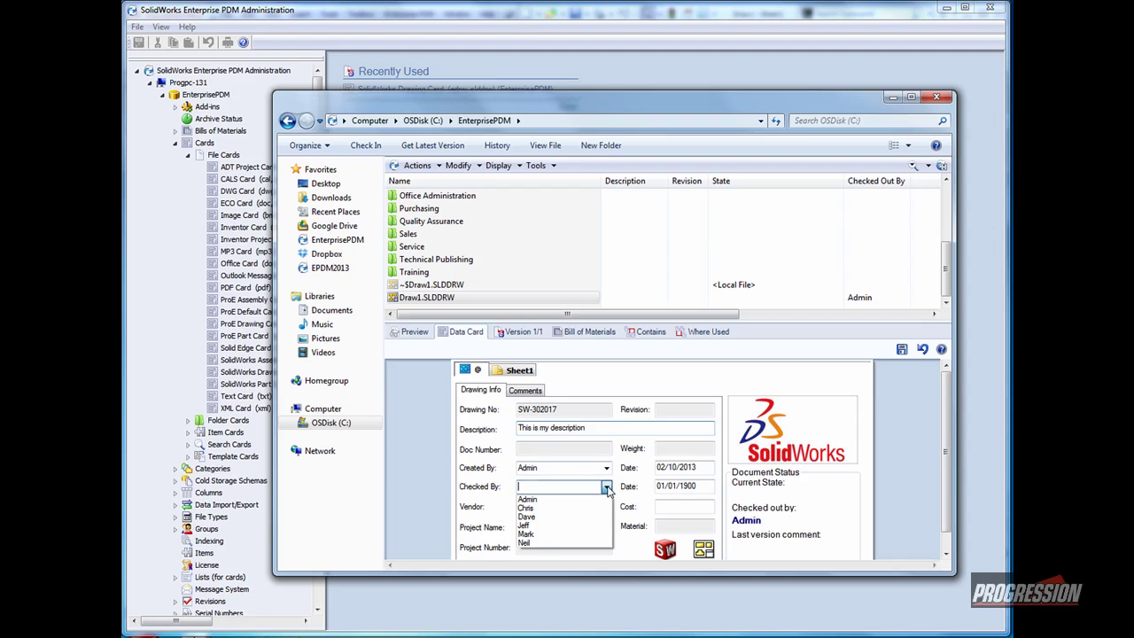
left_click(567, 508)
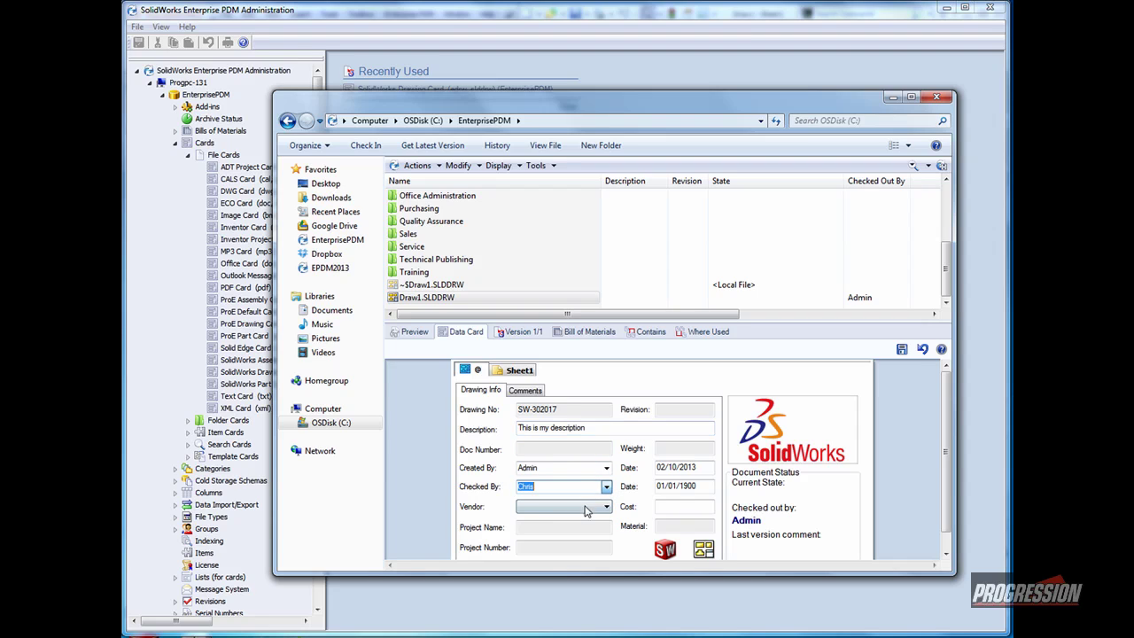
left_click(688, 487)
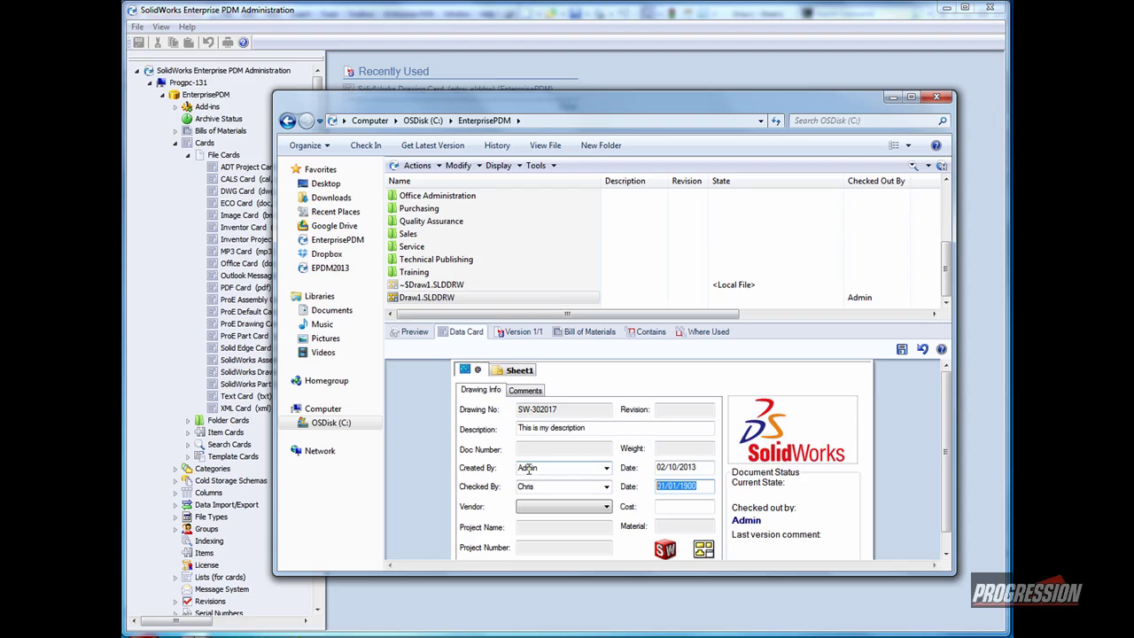
type("1/2/12")
Save the card entries and update Draw1.SLDDRW's file attributes from the database
left_click(902, 349)
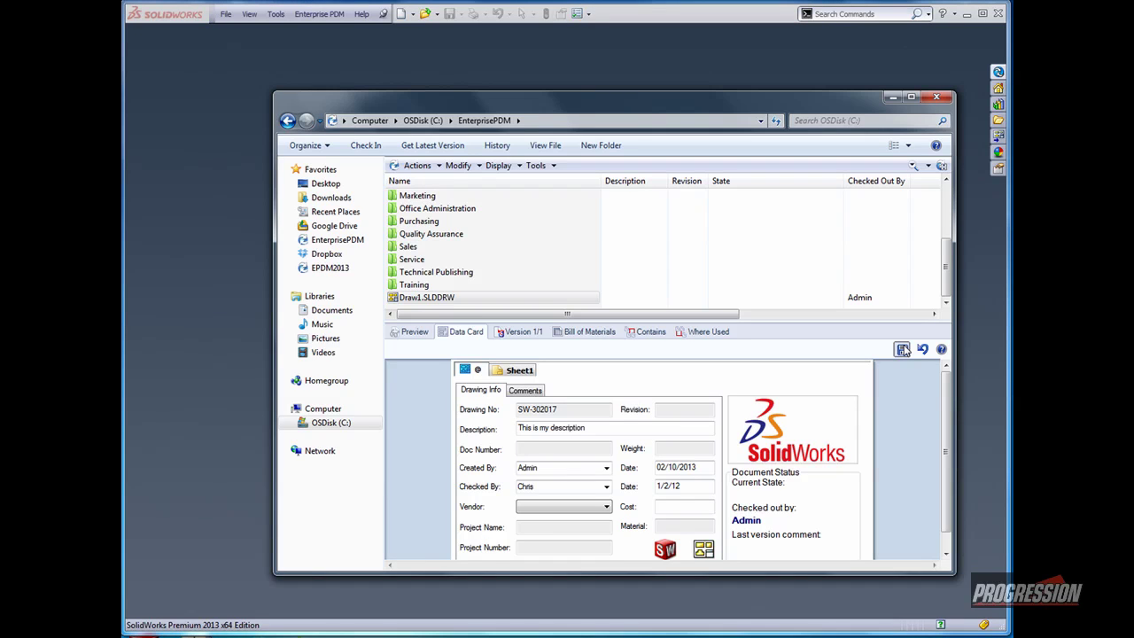
left_click(904, 350)
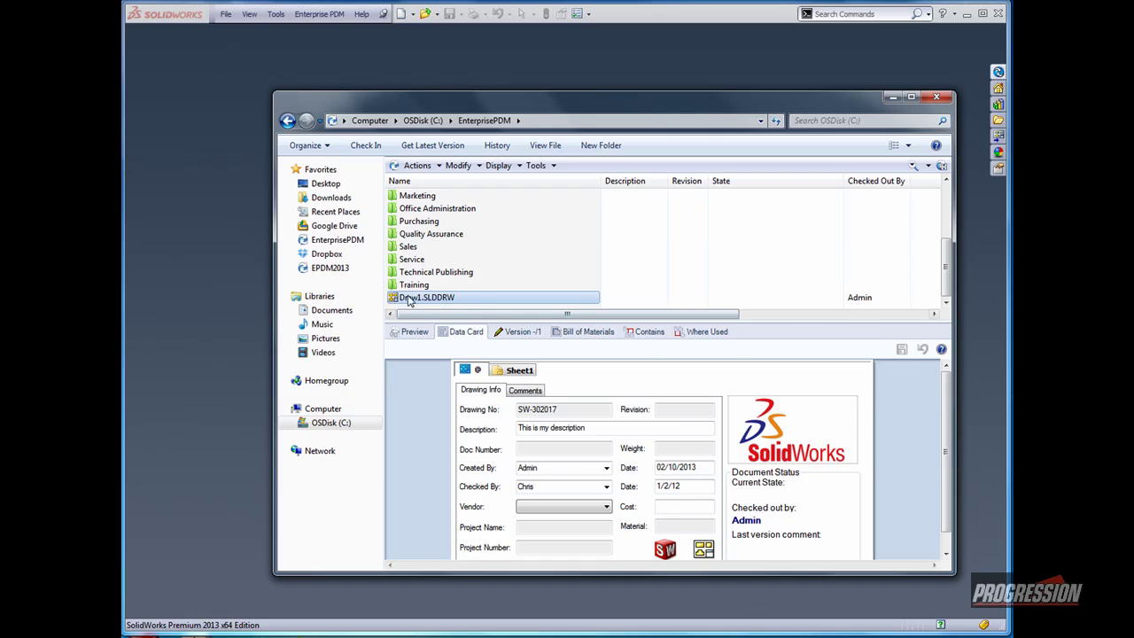
left_click(458, 166)
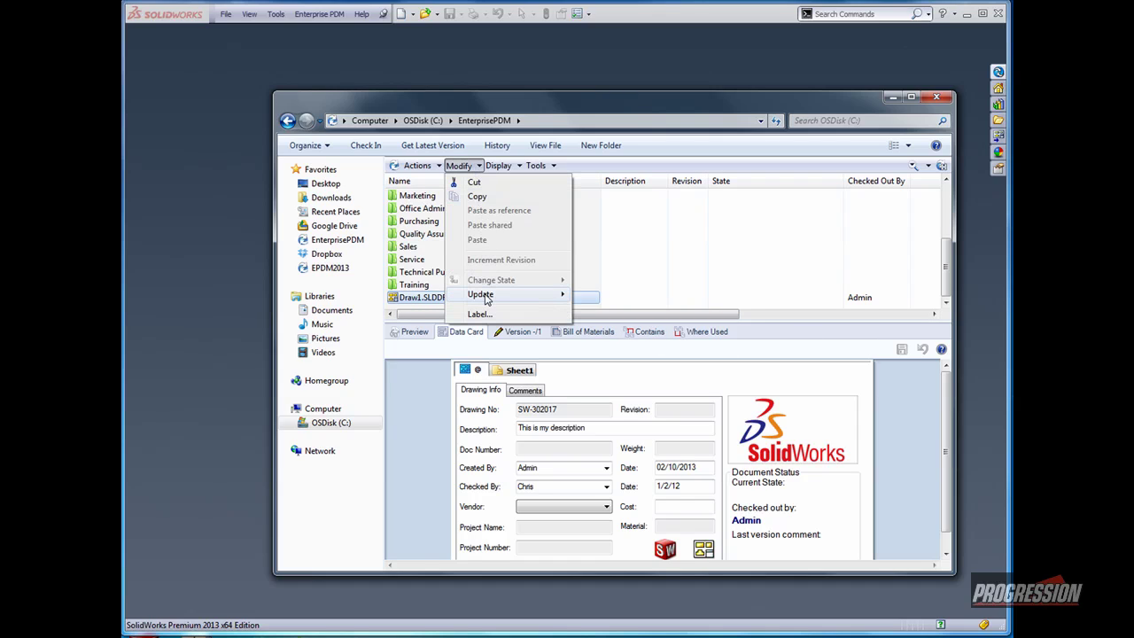
mouse_move(488, 297)
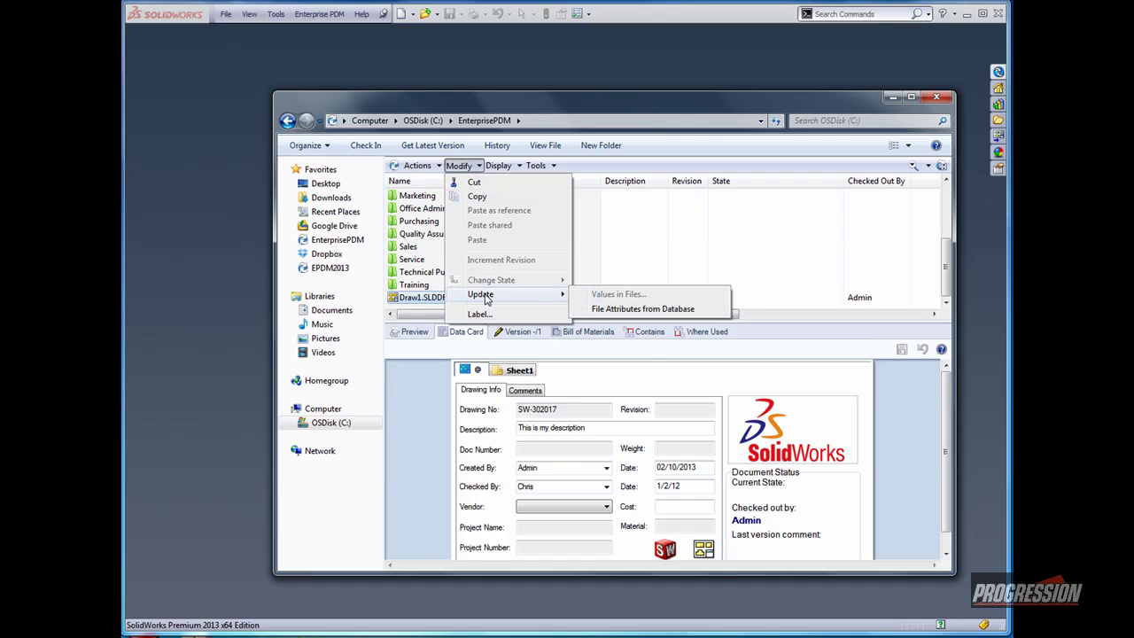
left_click(619, 310)
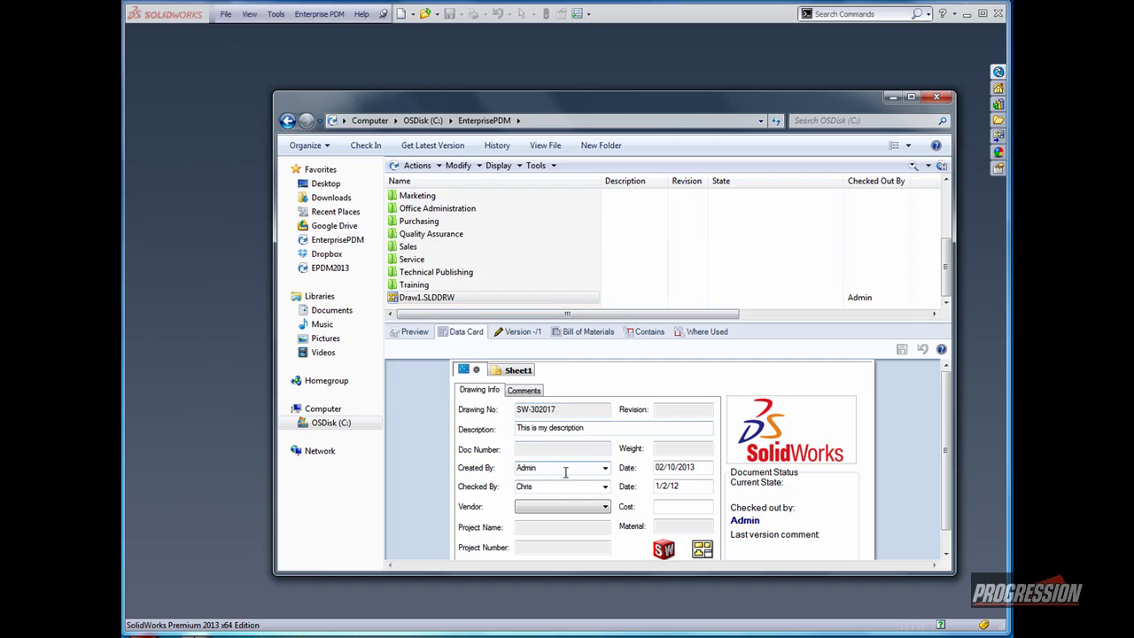
Review the Draw1.SLDDRW preview variables, then open the drawing in SOLIDWORKS
left_click(412, 335)
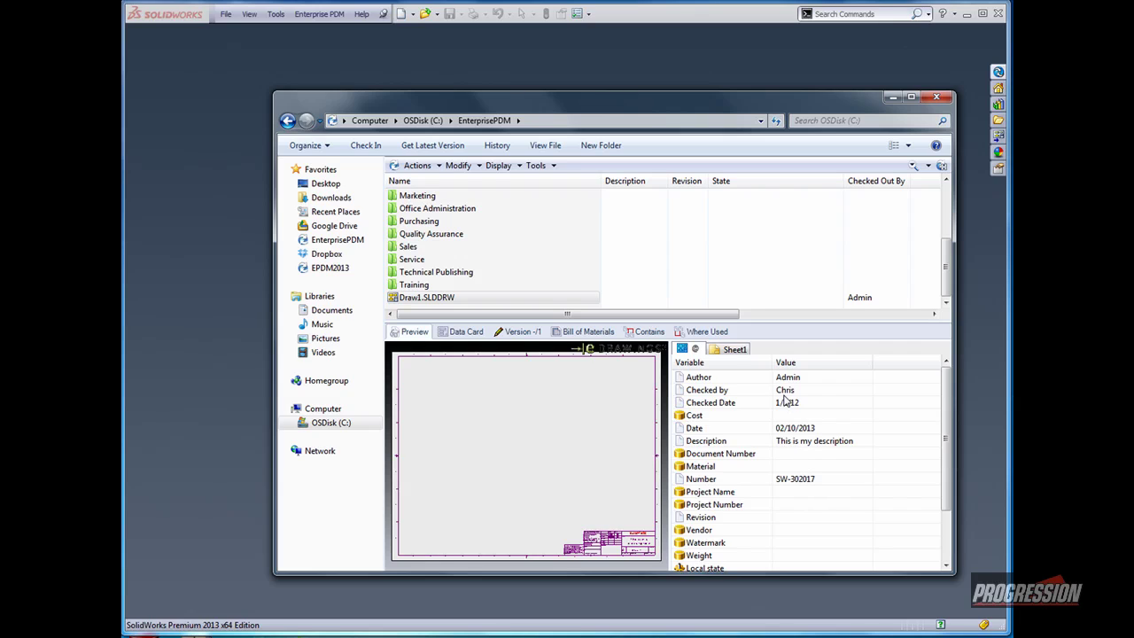
left_click(399, 299)
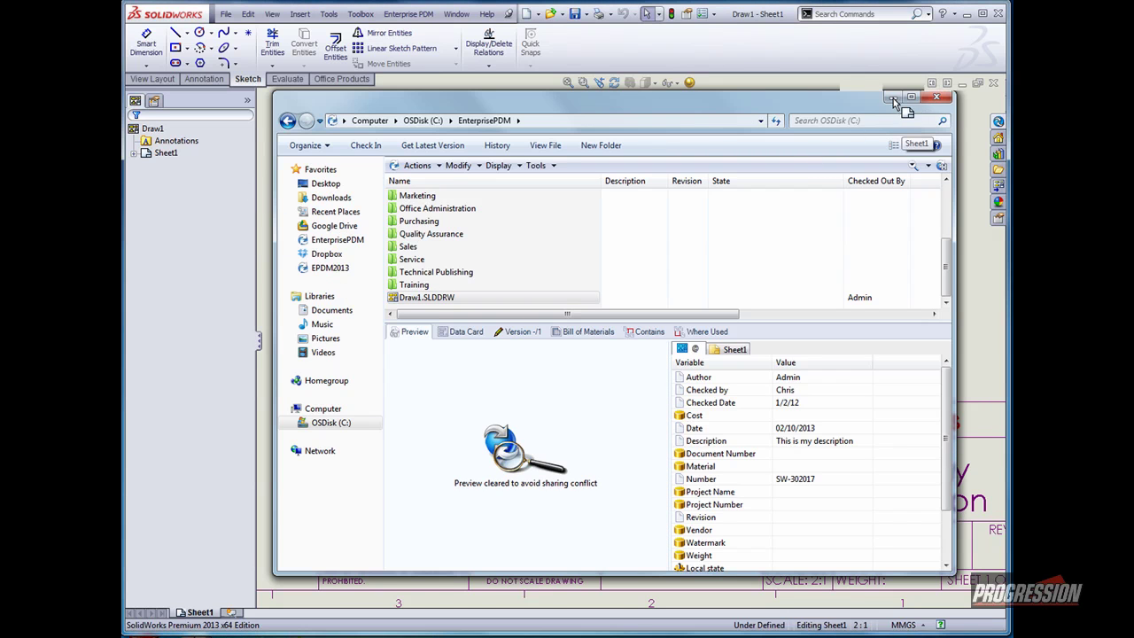
In the drawing's custom properties, set CheckedDate to 2/12/13 and CheckedBy to new checker initials, then close the drawing
left_click(936, 97)
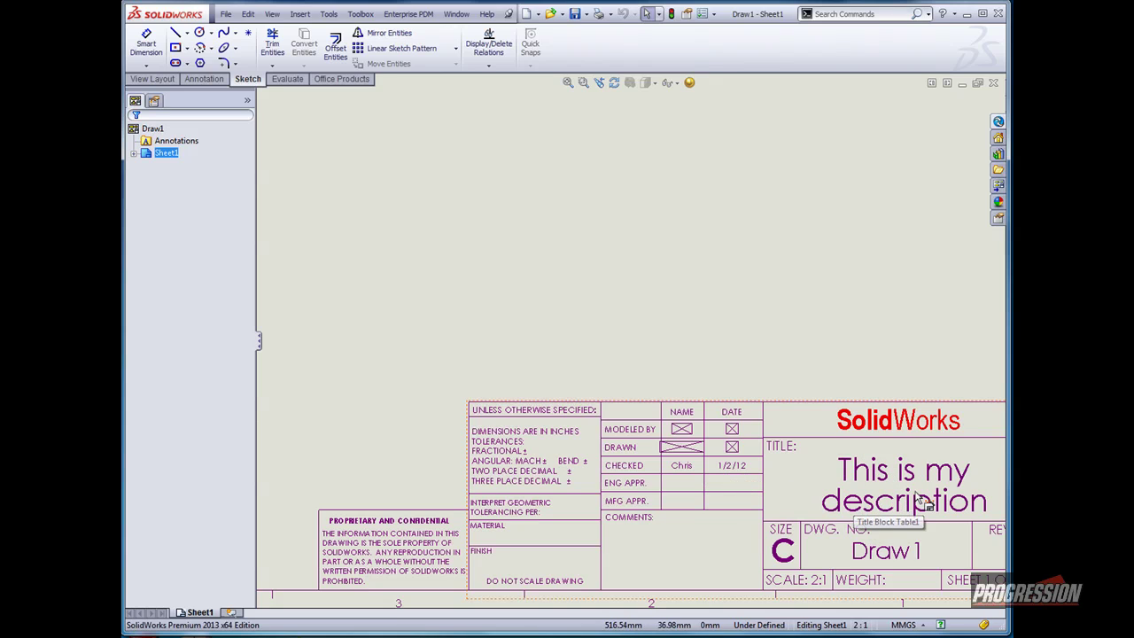
left_click(226, 14)
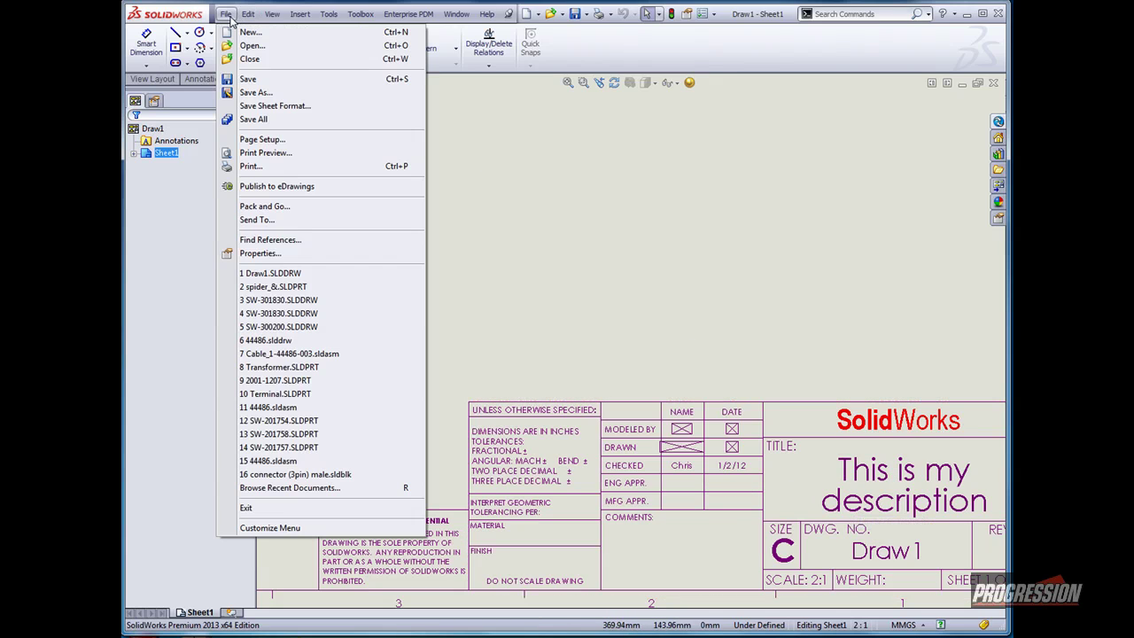
left_click(253, 255)
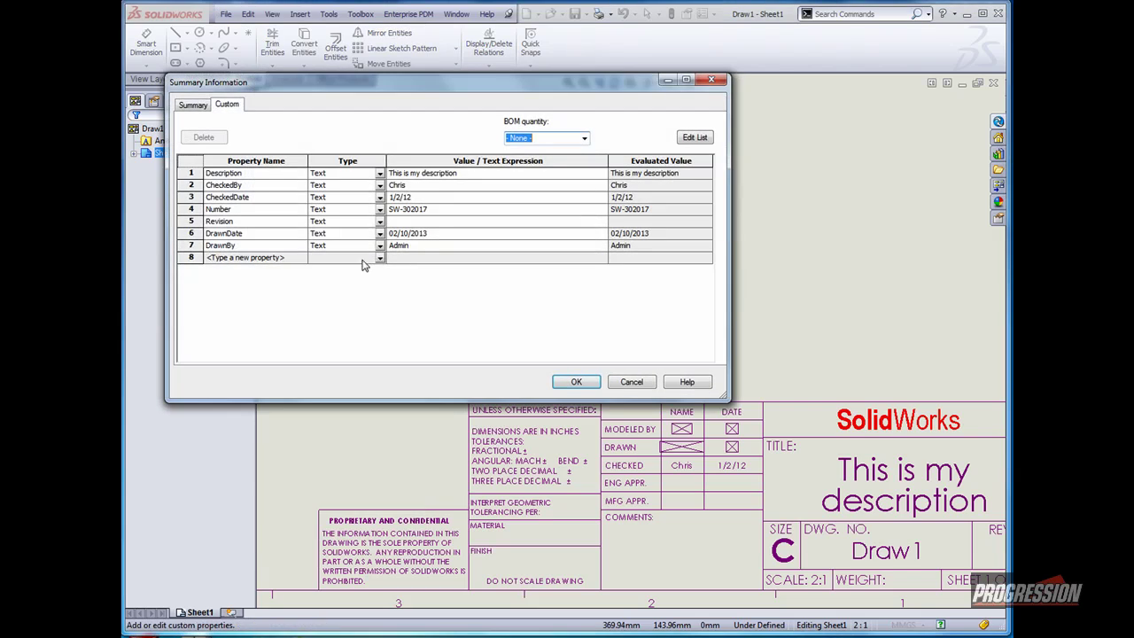
left_click(430, 197)
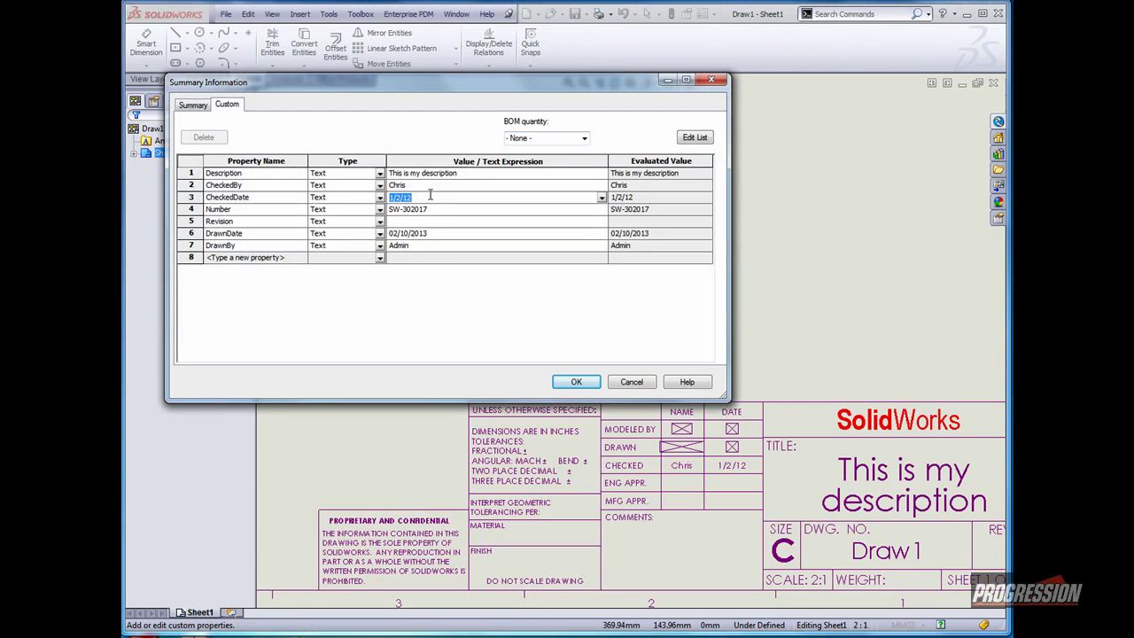
type("2")
left_click(416, 186)
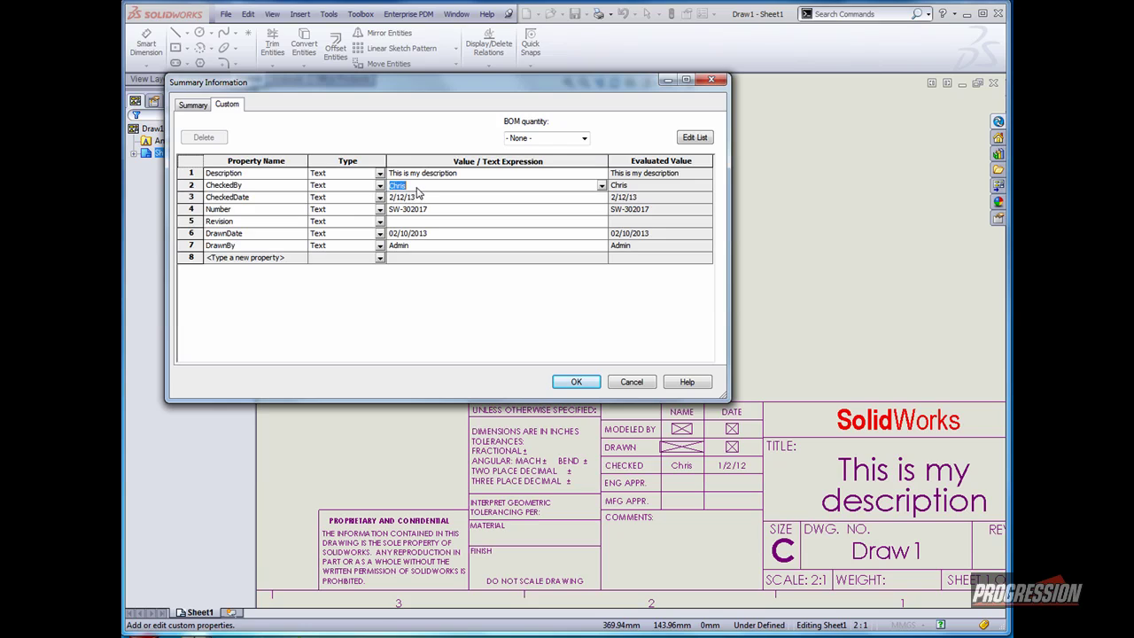
type("JRC")
left_click(559, 382)
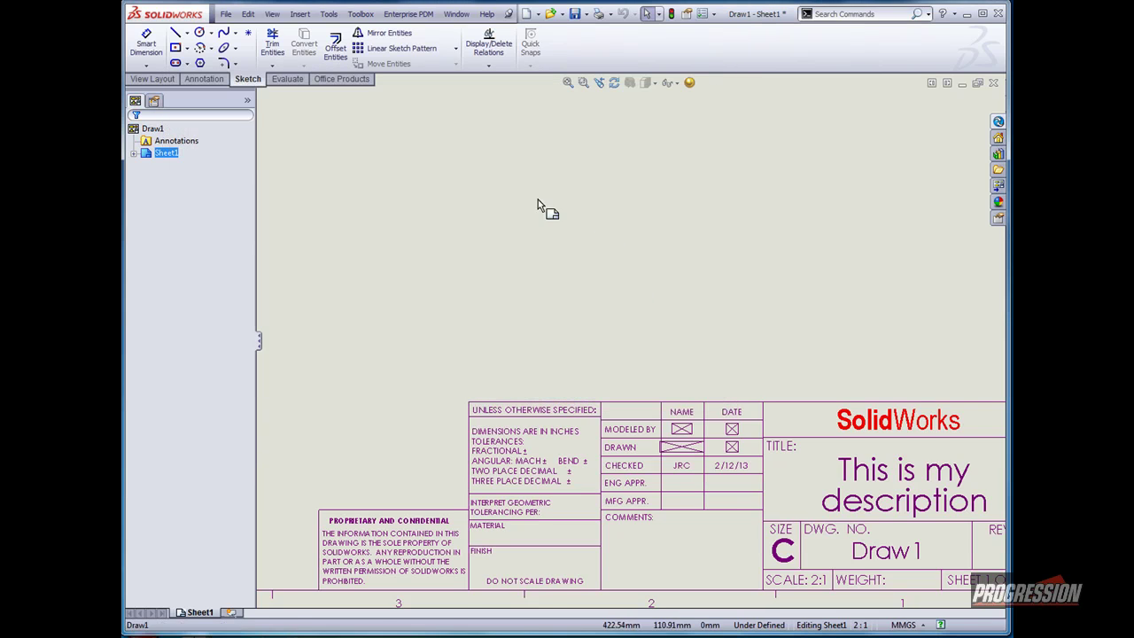
left_click(993, 83)
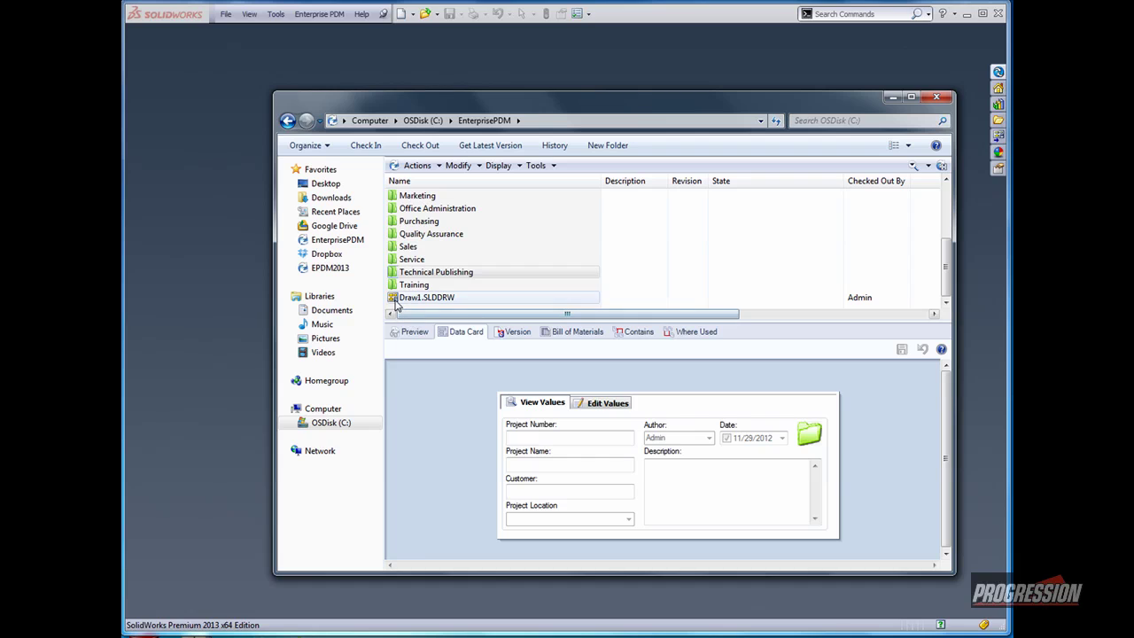
Select Draw1.SLDDRW in the vault to show its data card with the updated checker and date
left_click(397, 300)
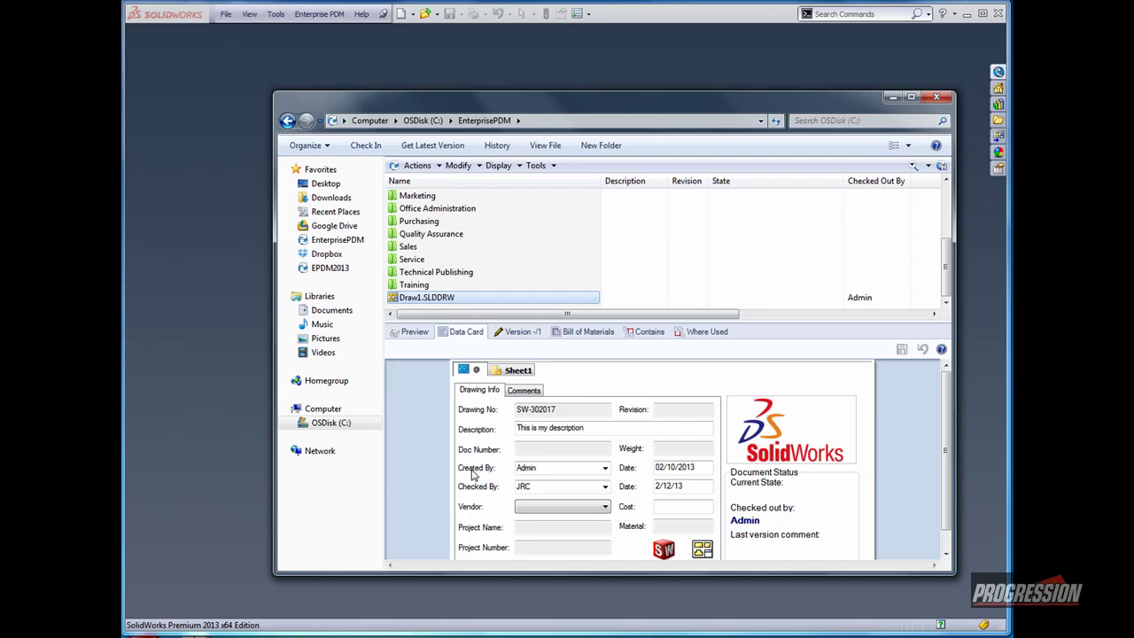